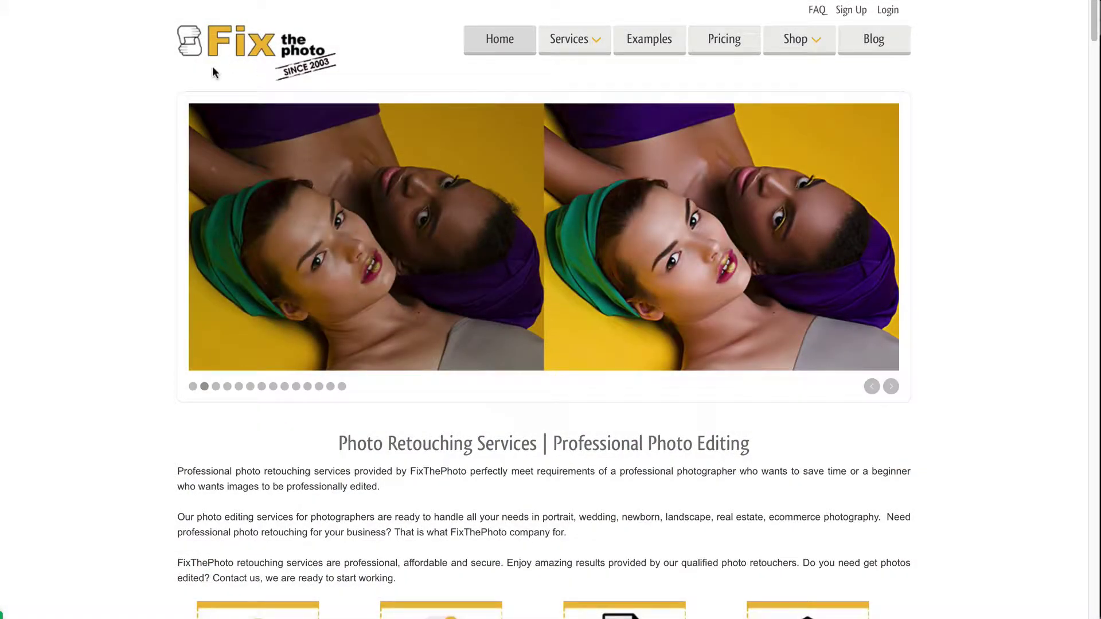
Step: Browse FixThePhoto's Lightroom Presets catalogue and open the Majestic Landscape pack page
{"action": "scroll", "coordinate": [181, 233], "scroll_direction": "down", "scroll_amount": 10}
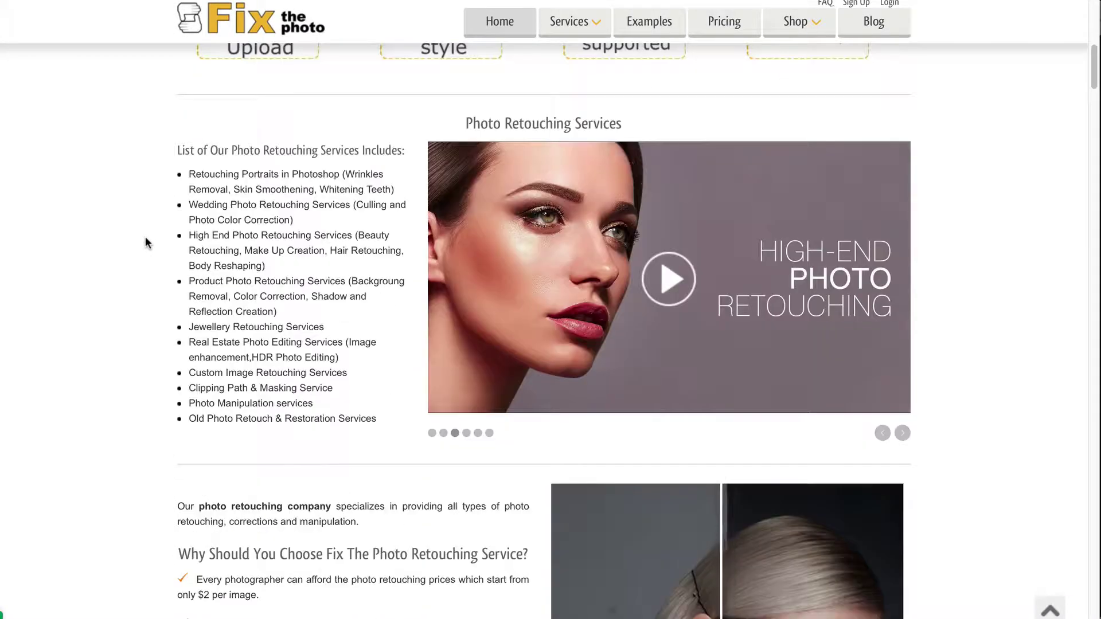
{"action": "scroll", "coordinate": [146, 238], "scroll_direction": "down", "scroll_amount": 7}
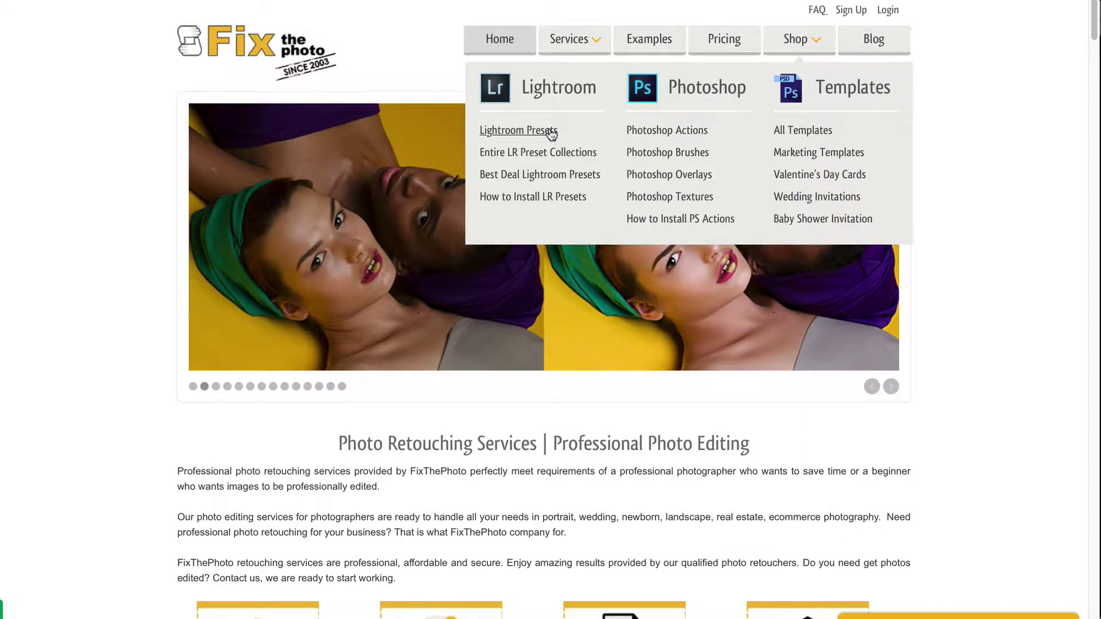
{"action": "left_click", "coordinate": [551, 133]}
{"action": "scroll", "coordinate": [216, 310], "scroll_direction": "down", "scroll_amount": 10}
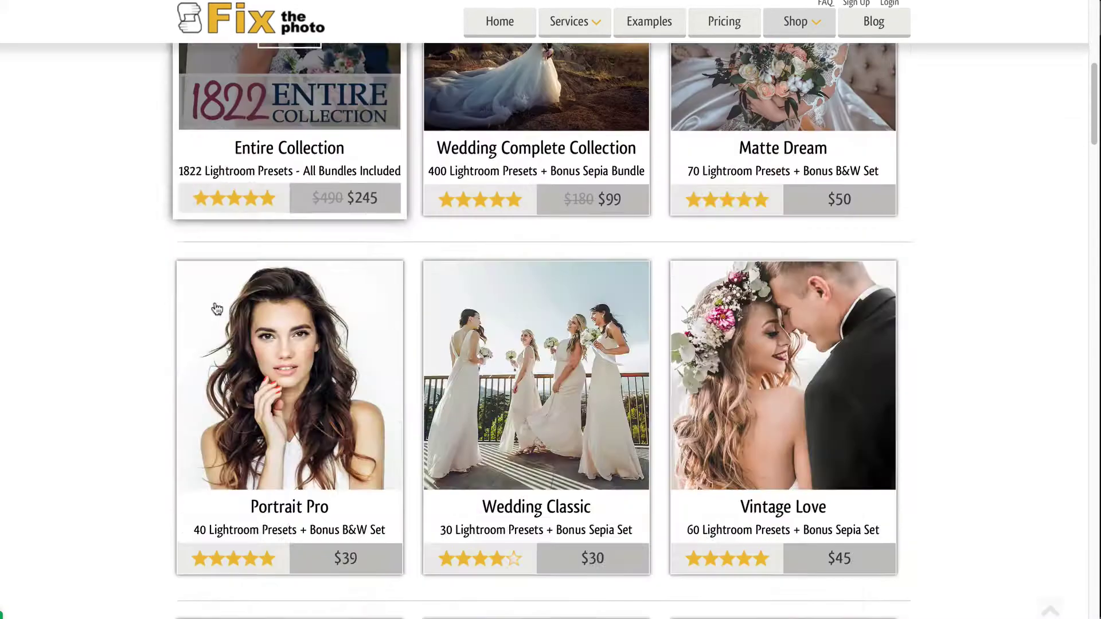
{"action": "scroll", "coordinate": [216, 309], "scroll_direction": "down", "scroll_amount": 8}
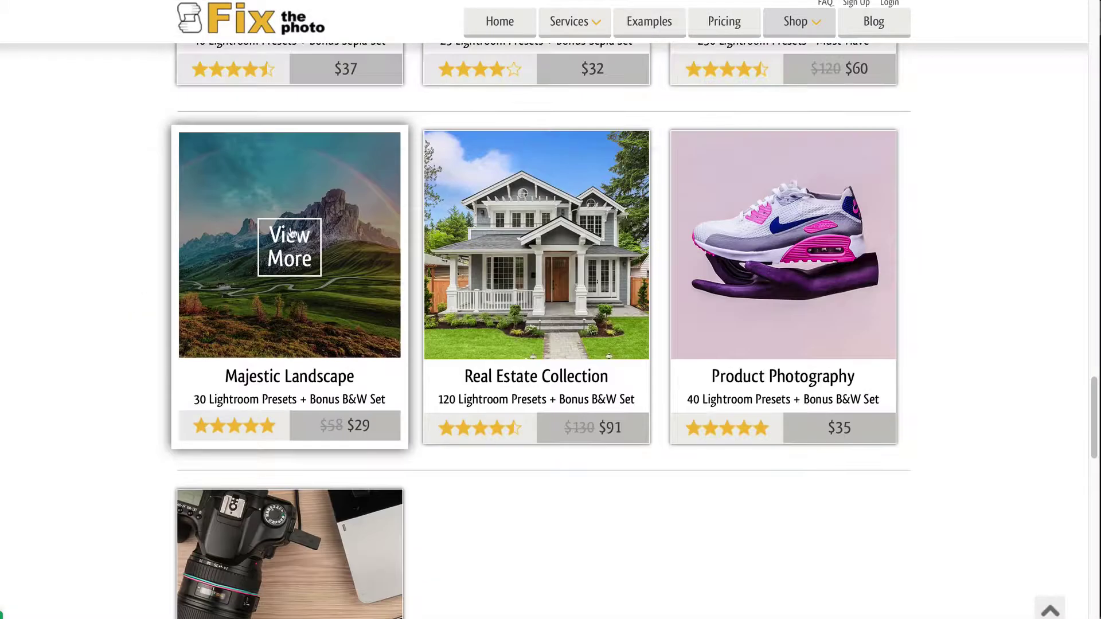
{"action": "left_click", "coordinate": [297, 270]}
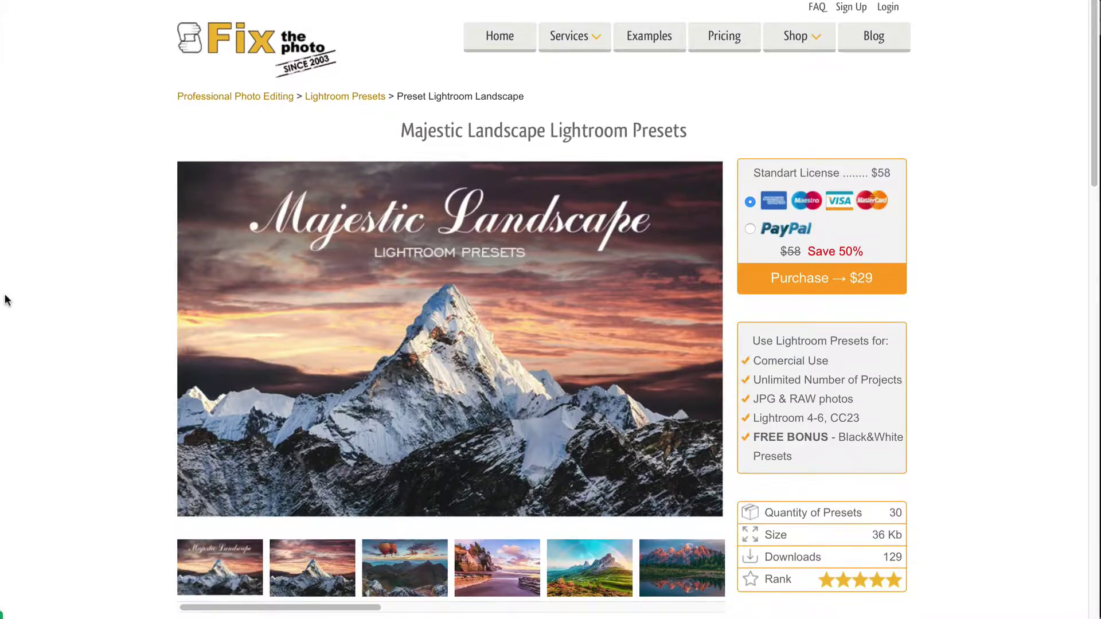
{"action": "scroll", "coordinate": [7, 300], "scroll_direction": "down", "scroll_amount": 1}
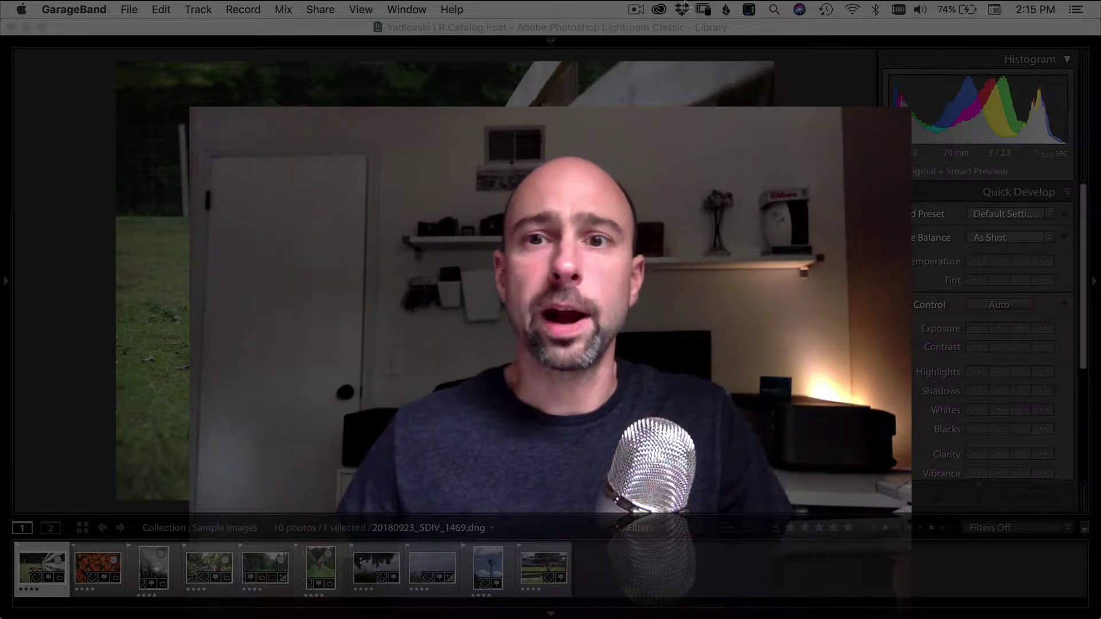
Step: Switch to Lightroom Classic, showing the red wagon and fence photo in Sample Images
{"action": "left_click", "coordinate": [20, 55]}
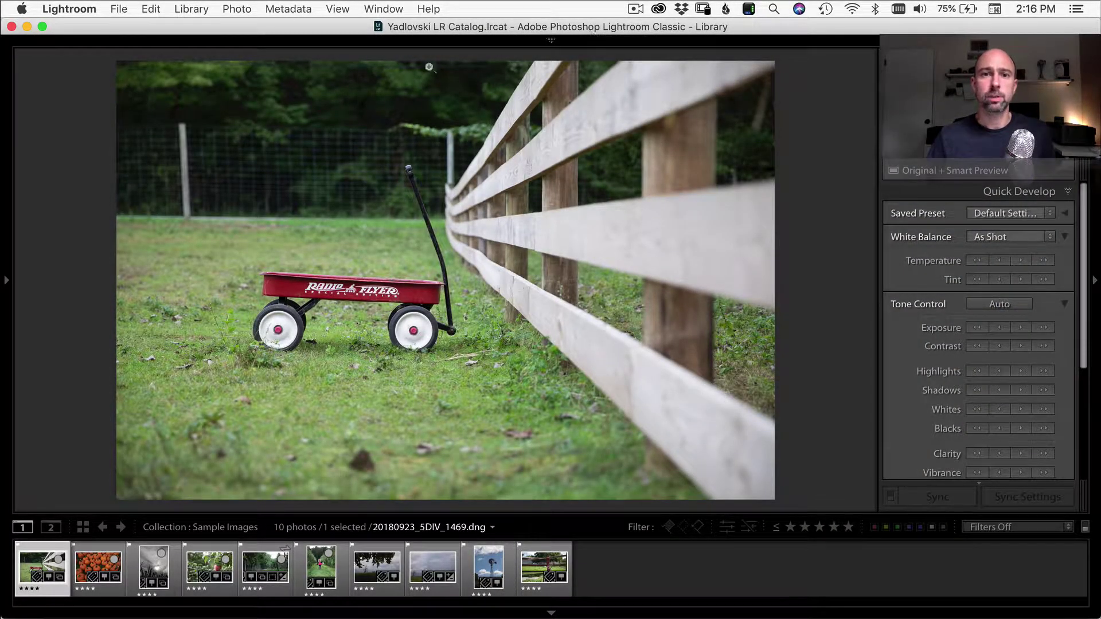
Step: Open Lightroom Preferences on the Presets tab
{"action": "left_click", "coordinate": [70, 9]}
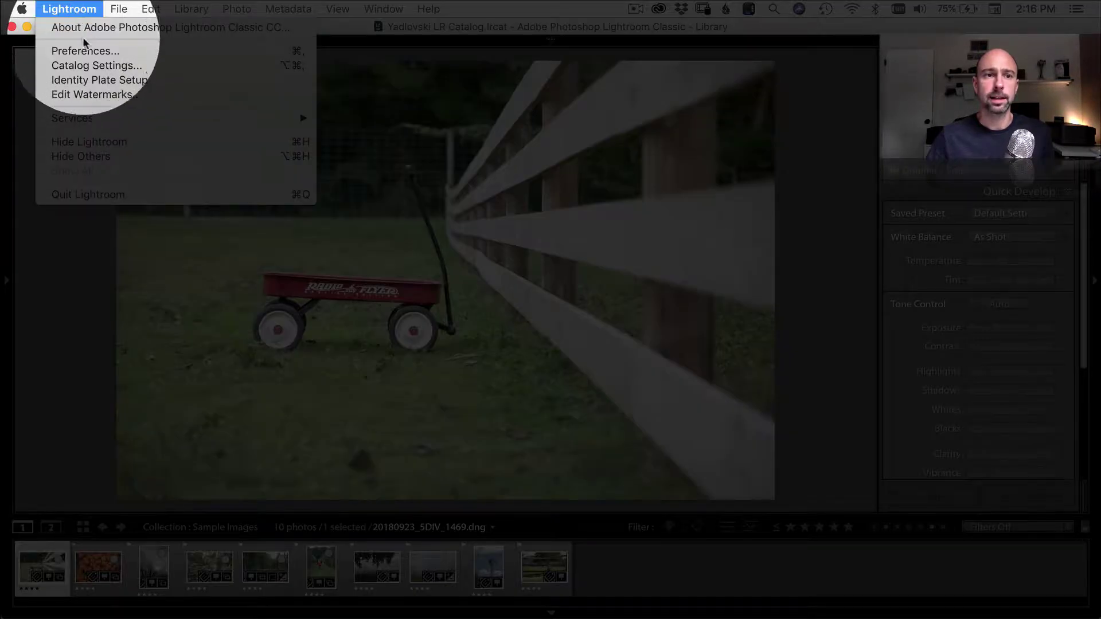
{"action": "left_click", "coordinate": [80, 51]}
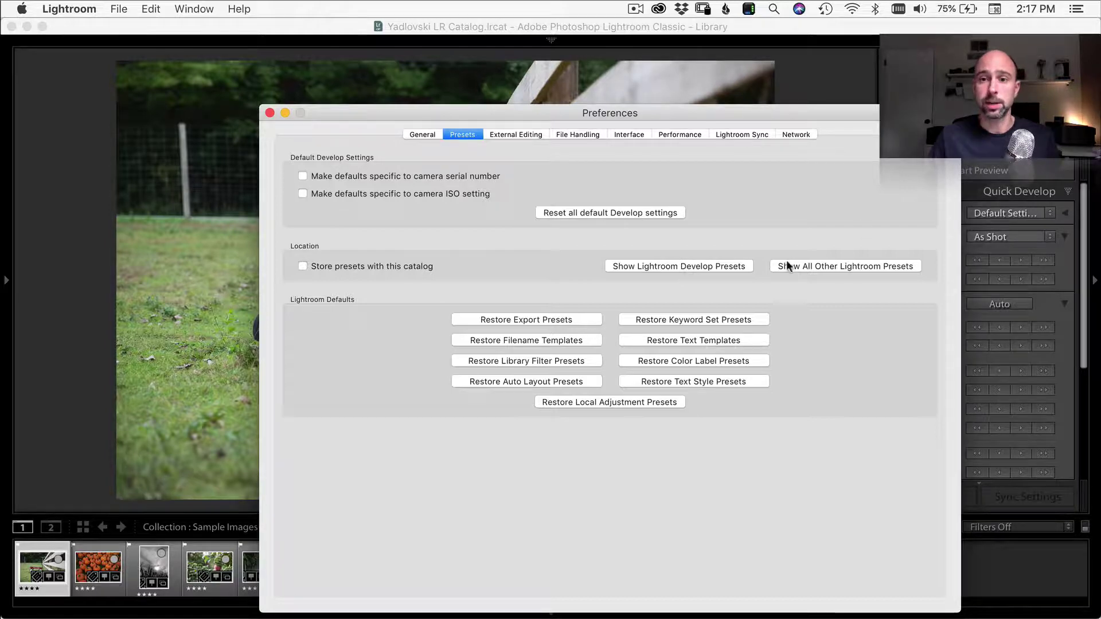
Step: Reveal Lightroom's preset folders in Finder and widen the window to read them
{"action": "left_click", "coordinate": [841, 264]}
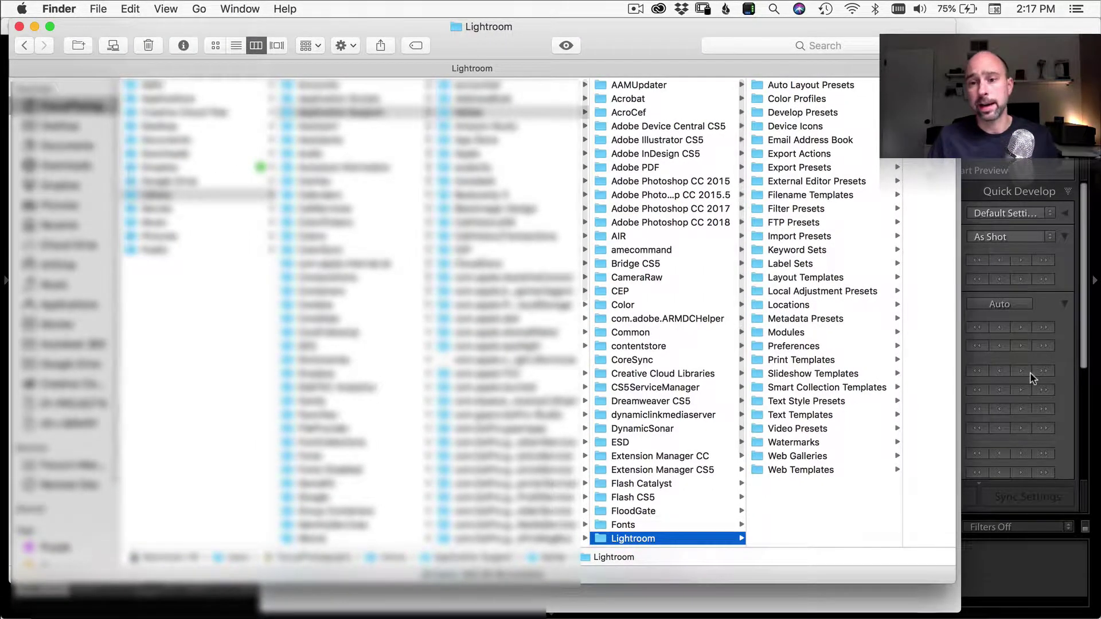
{"action": "left_click_drag", "start_coordinate": [902, 521], "coordinate": [928, 533]}
{"action": "left_click_drag", "start_coordinate": [946, 576], "coordinate": [1044, 597]}
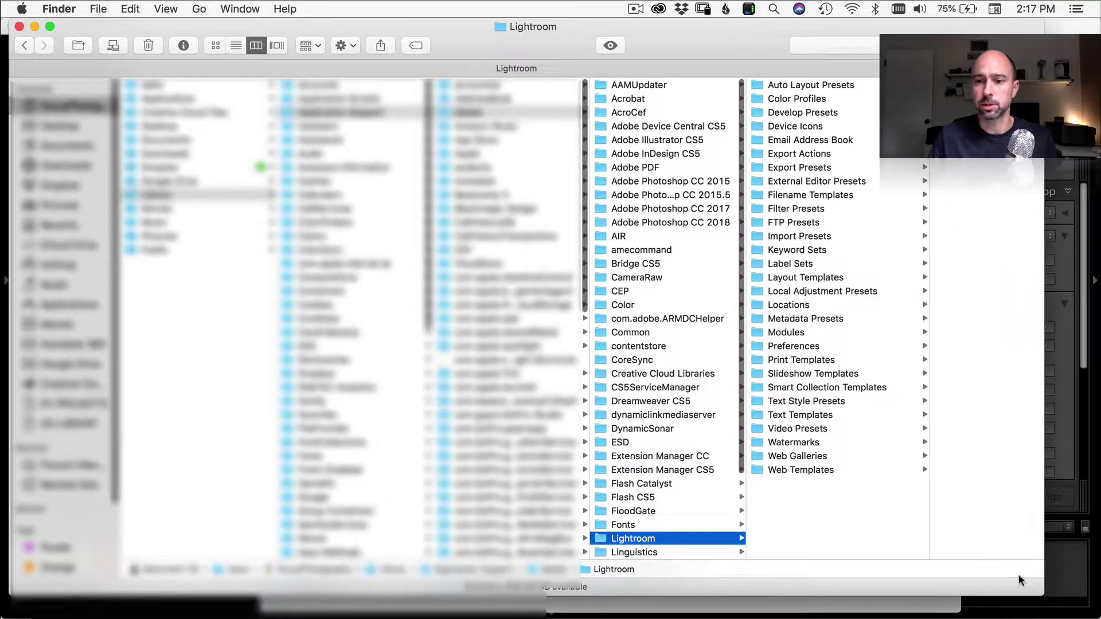
{"action": "left_click_drag", "start_coordinate": [933, 539], "coordinate": [982, 524]}
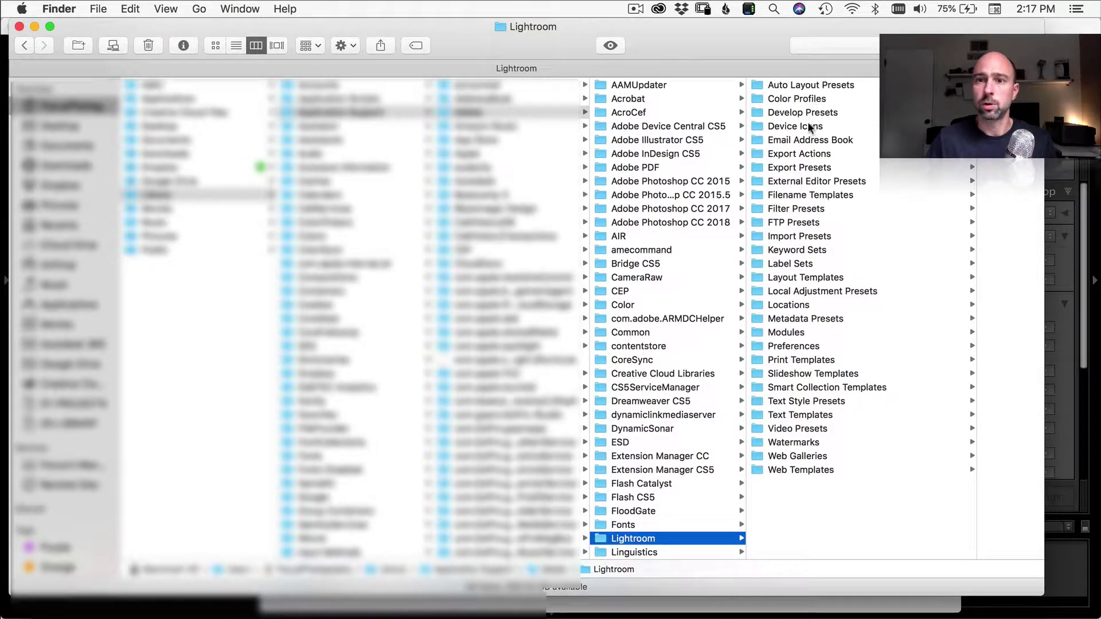
Step: Paste the Landscape Presets_Fix the Photo_Paid folder into the Develop Presets folder
{"action": "left_click", "coordinate": [819, 112]}
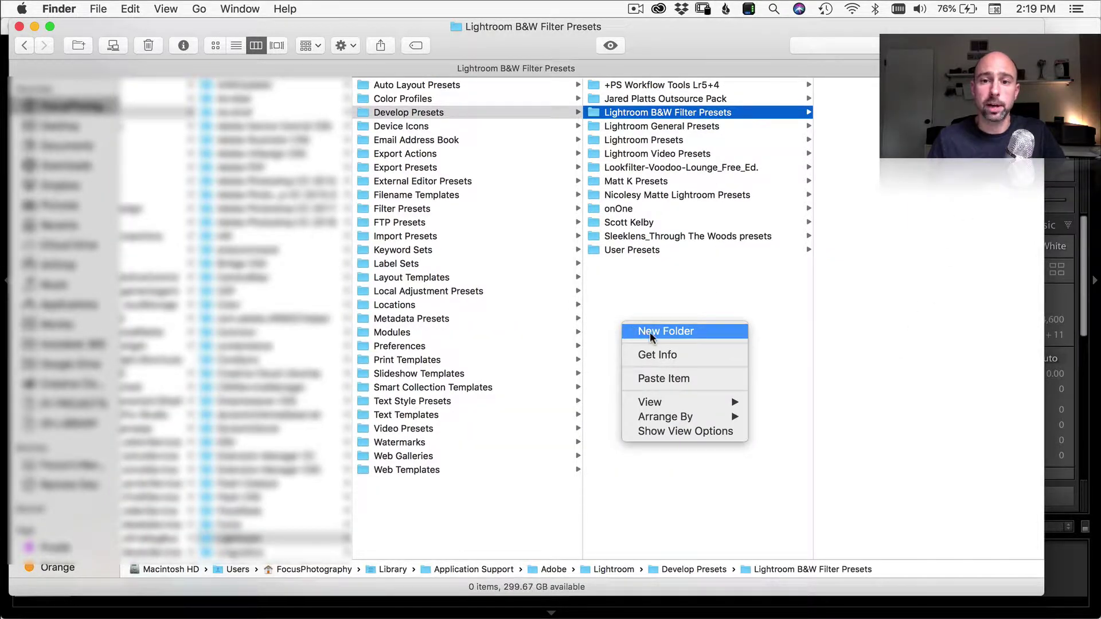
{"action": "left_click", "coordinate": [611, 283]}
{"action": "left_click", "coordinate": [611, 285]}
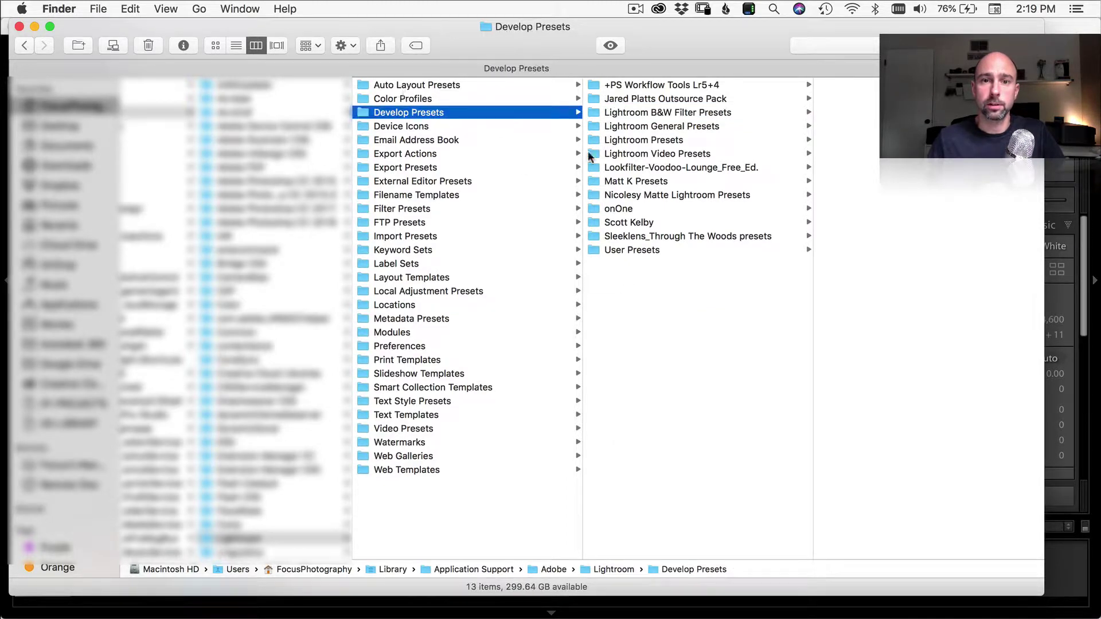
{"action": "right_click", "coordinate": [647, 296]}
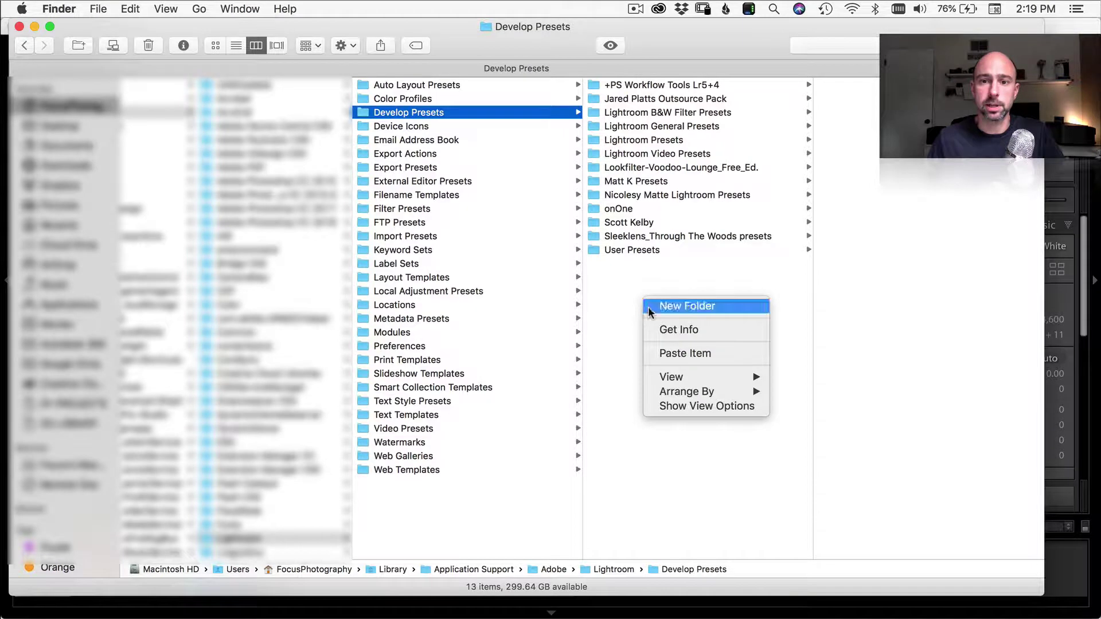
{"action": "left_click", "coordinate": [685, 353]}
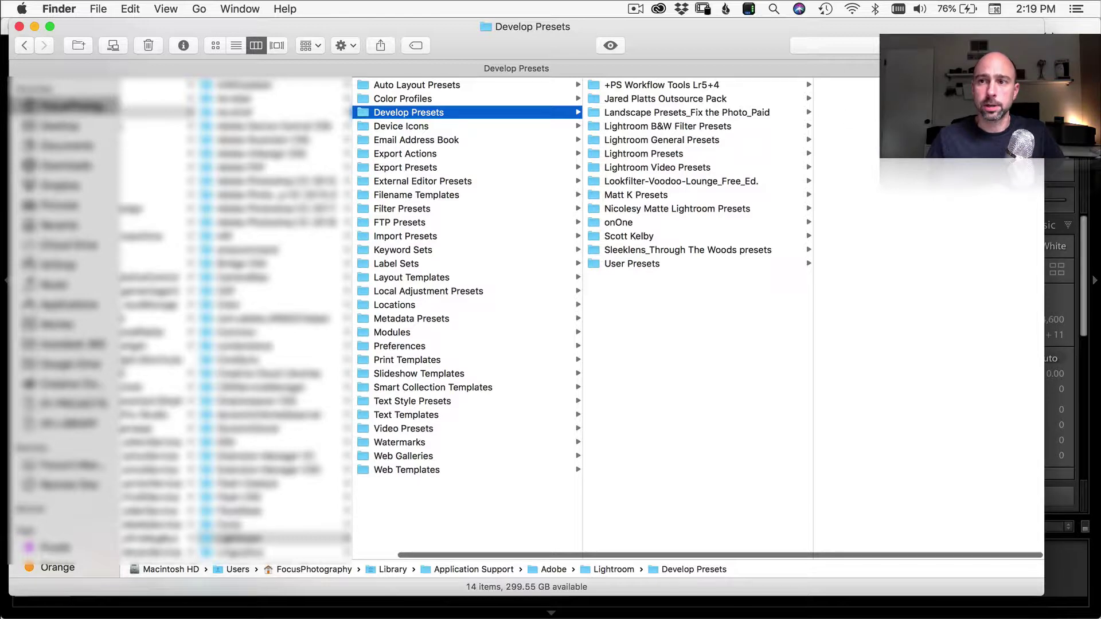
Step: Return to Lightroom's Develop module, expand the Presets panel, and restart to convert presets to XMP
{"action": "key", "text": "super+Tab"}
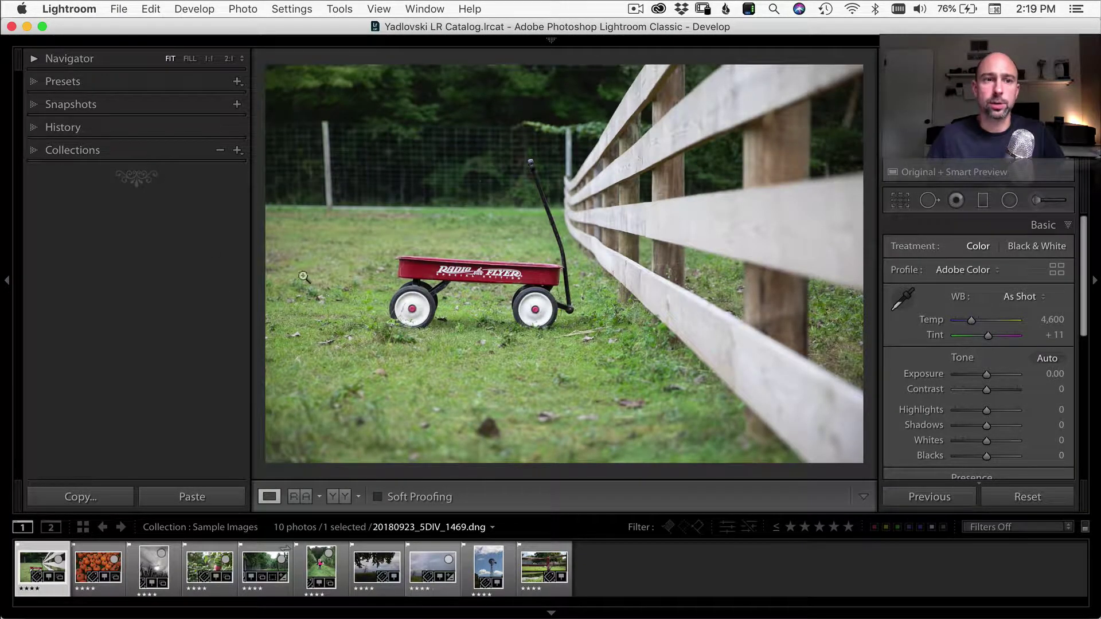
{"action": "key", "text": "d"}
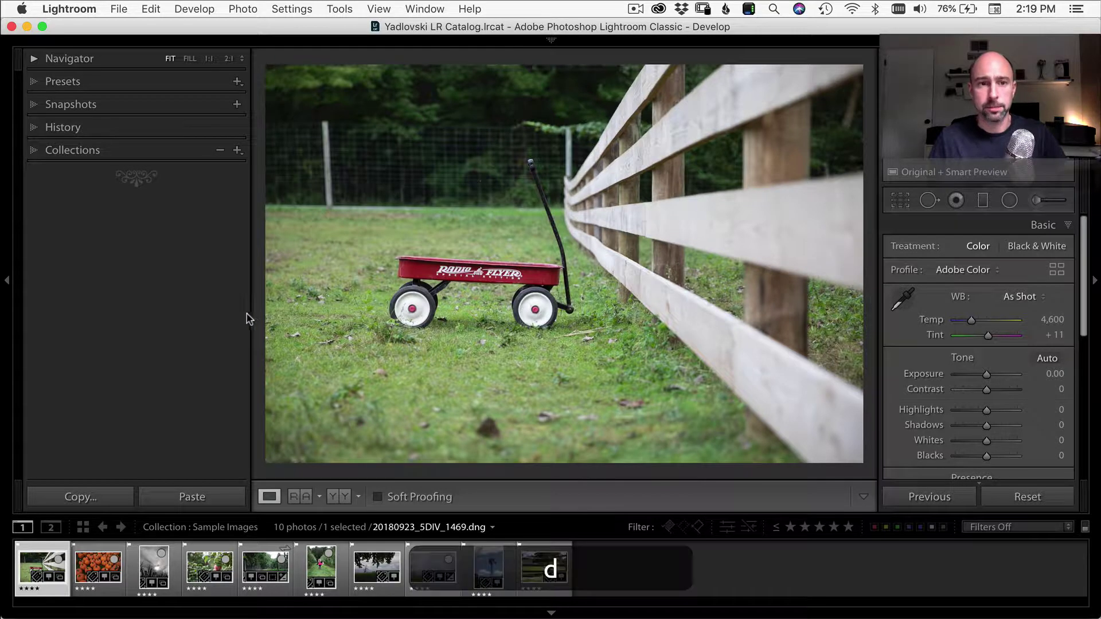
{"action": "left_click", "coordinate": [63, 80]}
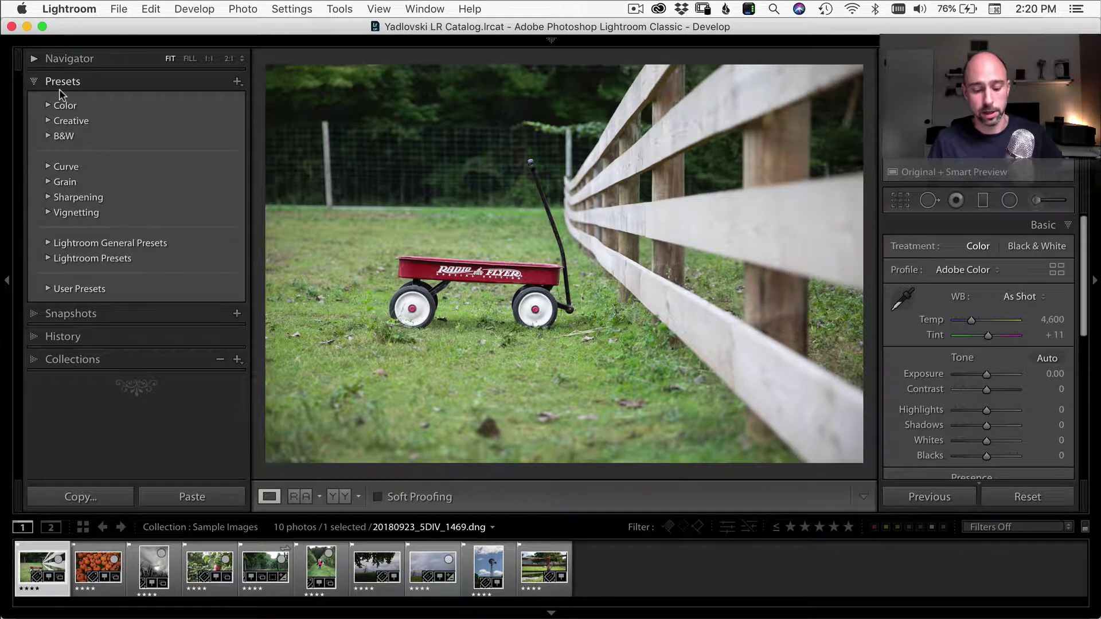
{"action": "key", "text": "super"}
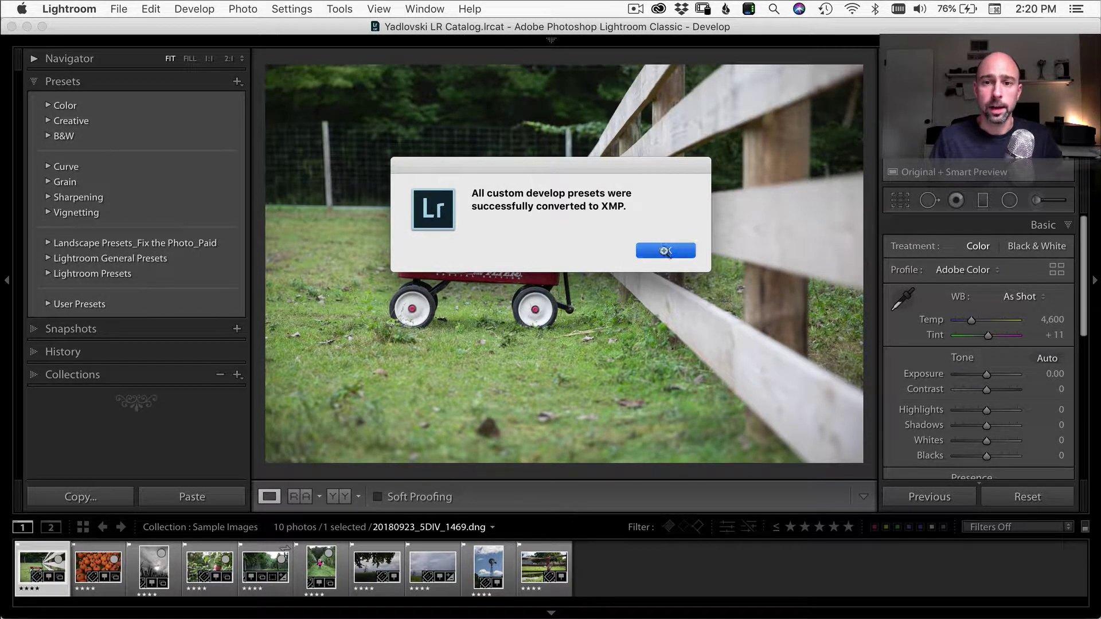
Step: Acknowledge the XMP conversion notice and reopen Lightroom Preferences
{"action": "left_click", "coordinate": [666, 252]}
{"action": "left_click", "coordinate": [85, 10]}
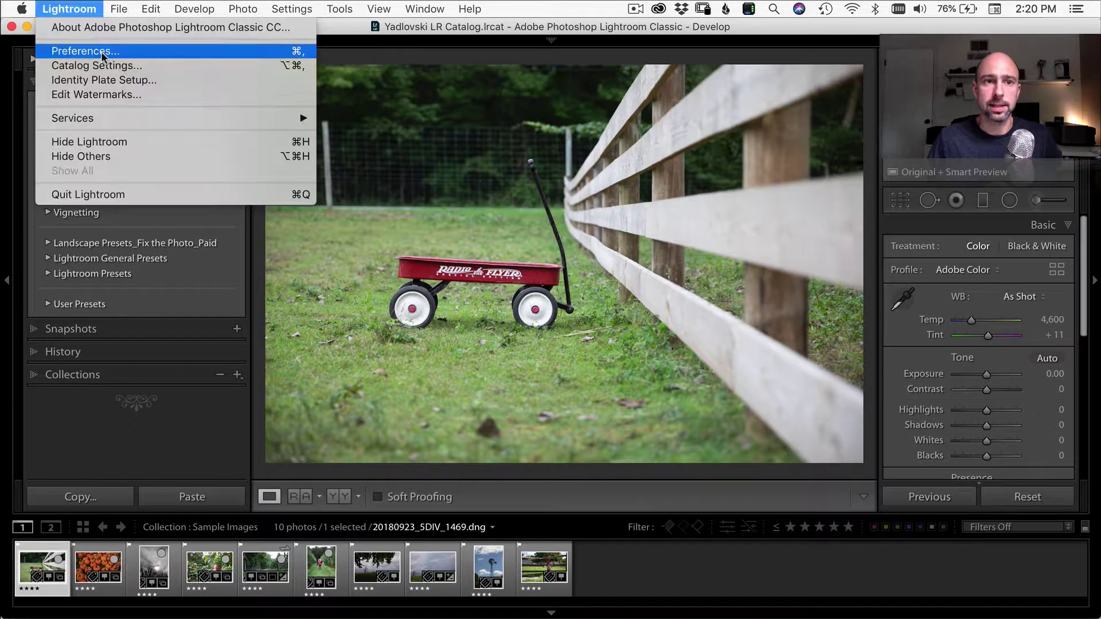
{"action": "left_click", "coordinate": [108, 53]}
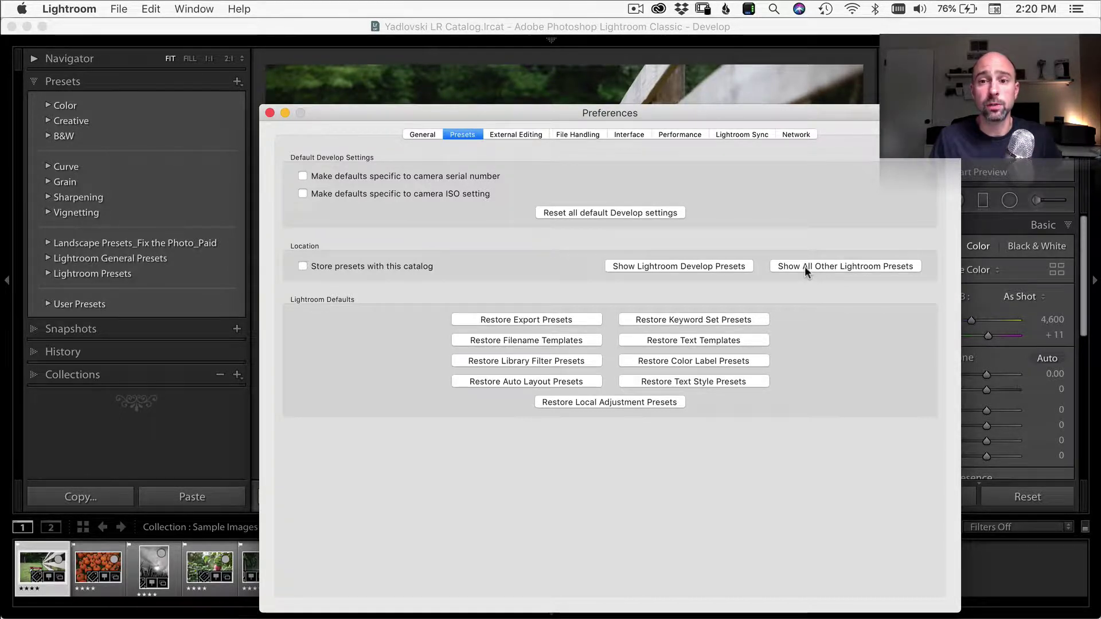
Step: Check the converted landscape .xmp presets in CameraRaw/Settings, then close both Finder windows
{"action": "left_click", "coordinate": [664, 267]}
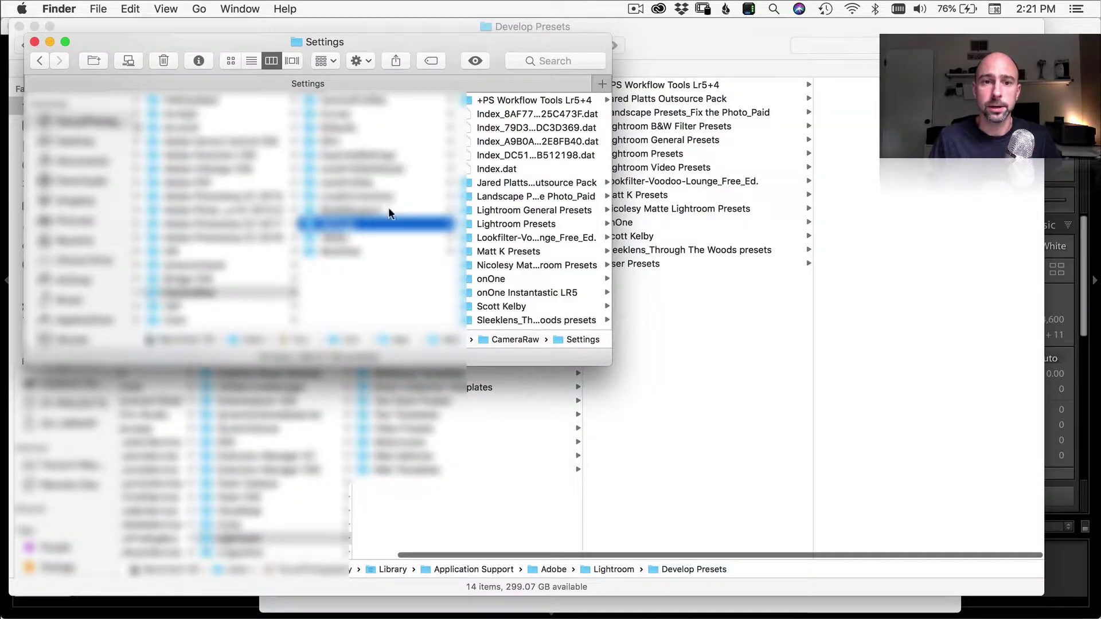
{"action": "left_click_drag", "start_coordinate": [611, 365], "coordinate": [771, 481]}
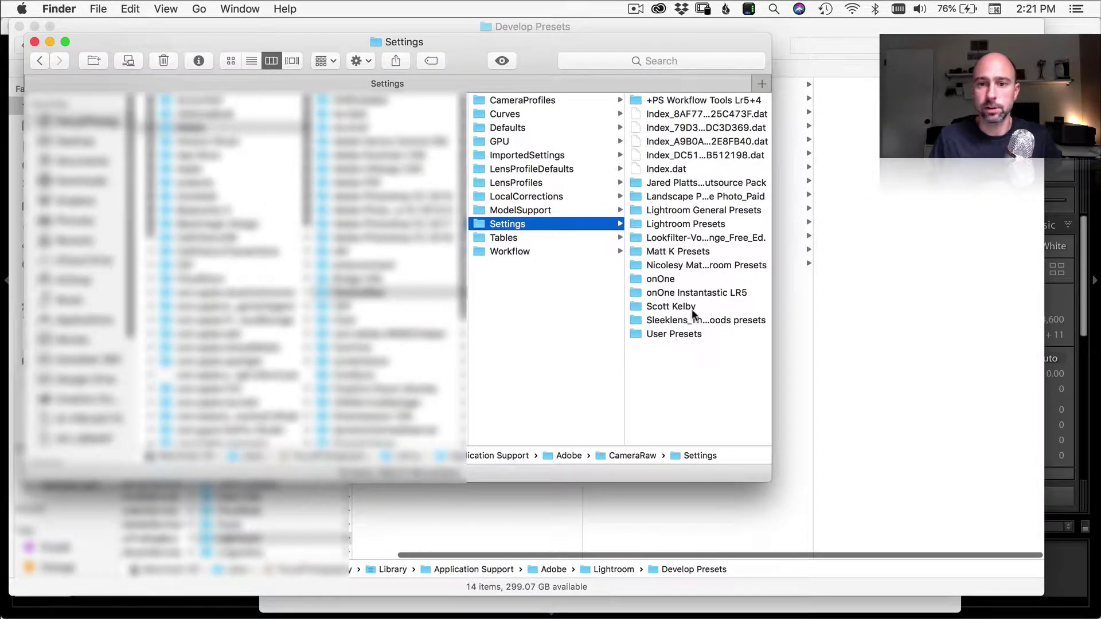
{"action": "left_click", "coordinate": [677, 197]}
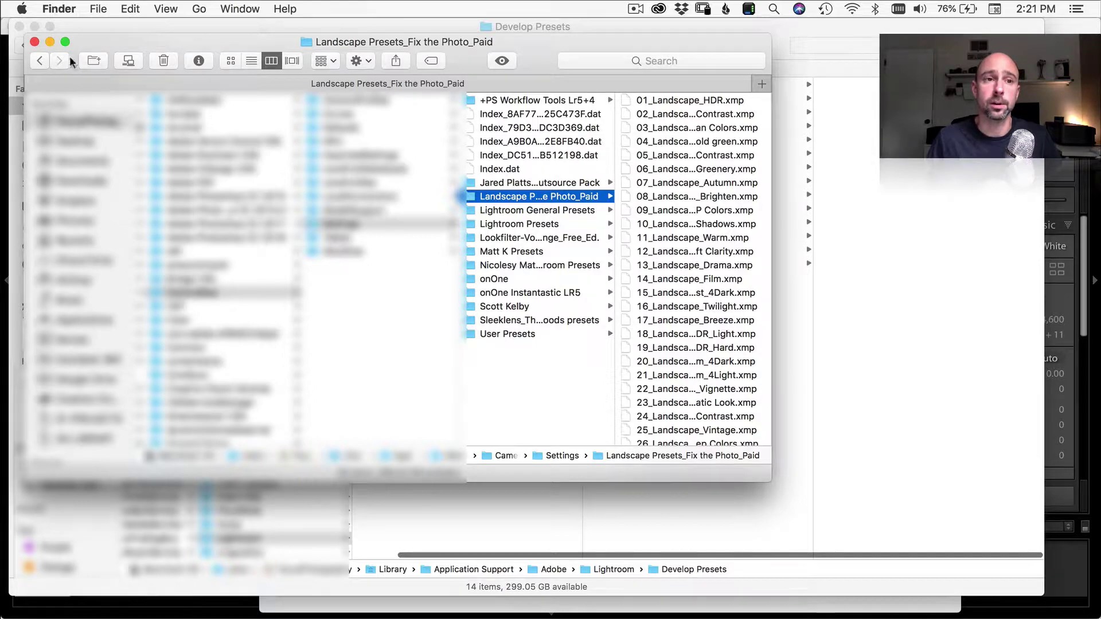
{"action": "left_click", "coordinate": [32, 42]}
{"action": "left_click", "coordinate": [19, 26]}
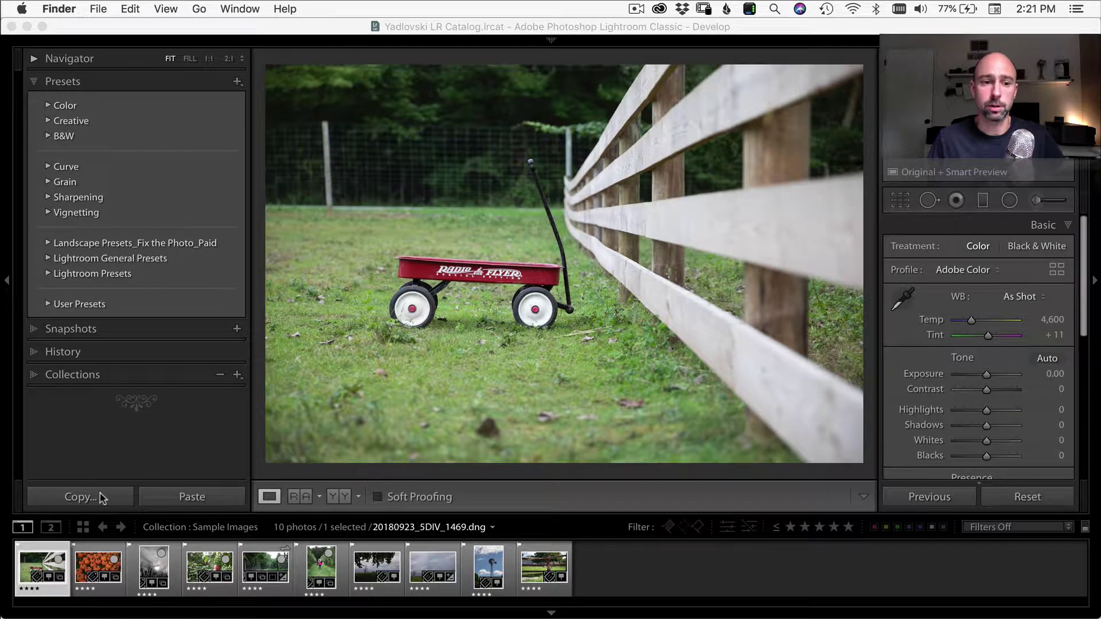
Step: Expand Landscape Presets_Fix the Photo_Paid and scroll through its numbered presets to preview them
{"action": "left_click", "coordinate": [47, 244]}
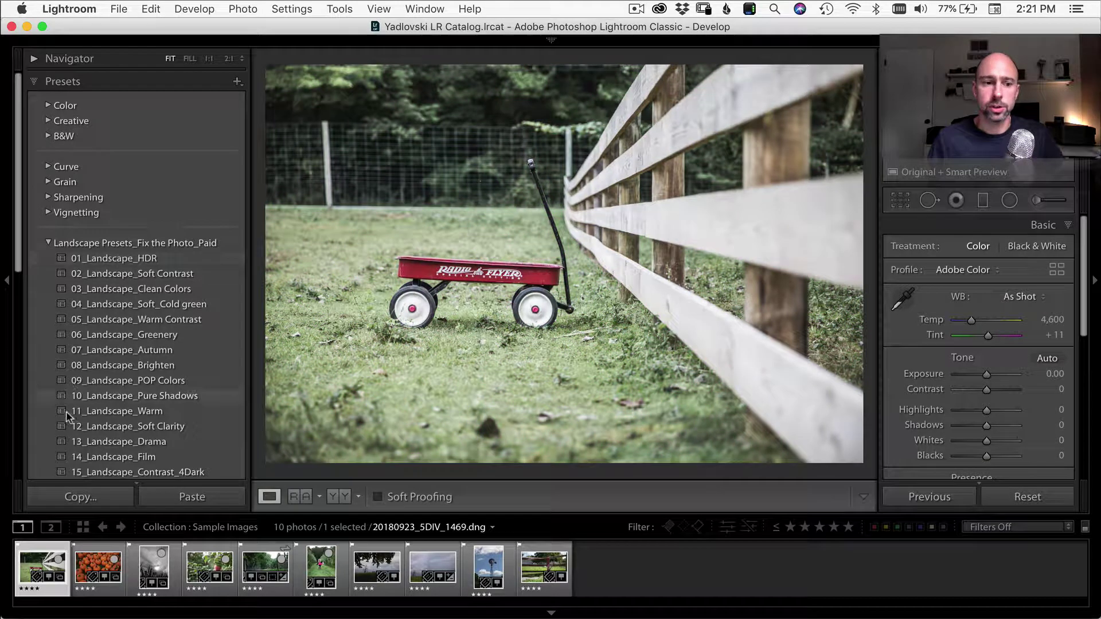
{"action": "scroll", "coordinate": [113, 275], "scroll_direction": "down", "scroll_amount": 5}
{"action": "scroll", "coordinate": [114, 276], "scroll_direction": "down", "scroll_amount": 4}
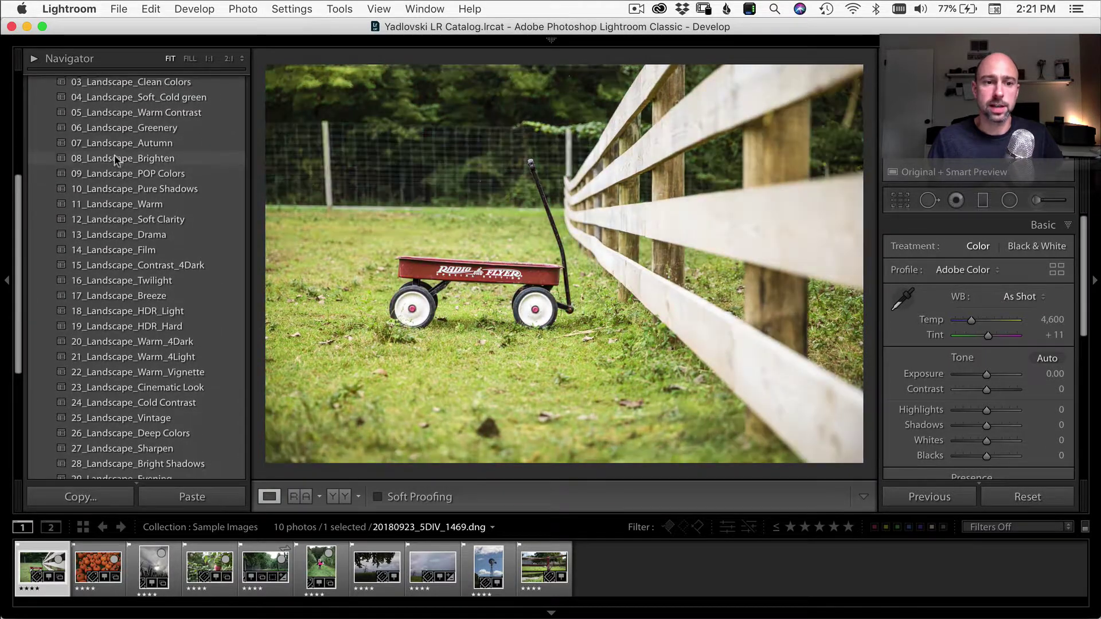
{"action": "scroll", "coordinate": [112, 162], "scroll_direction": "up", "scroll_amount": 2}
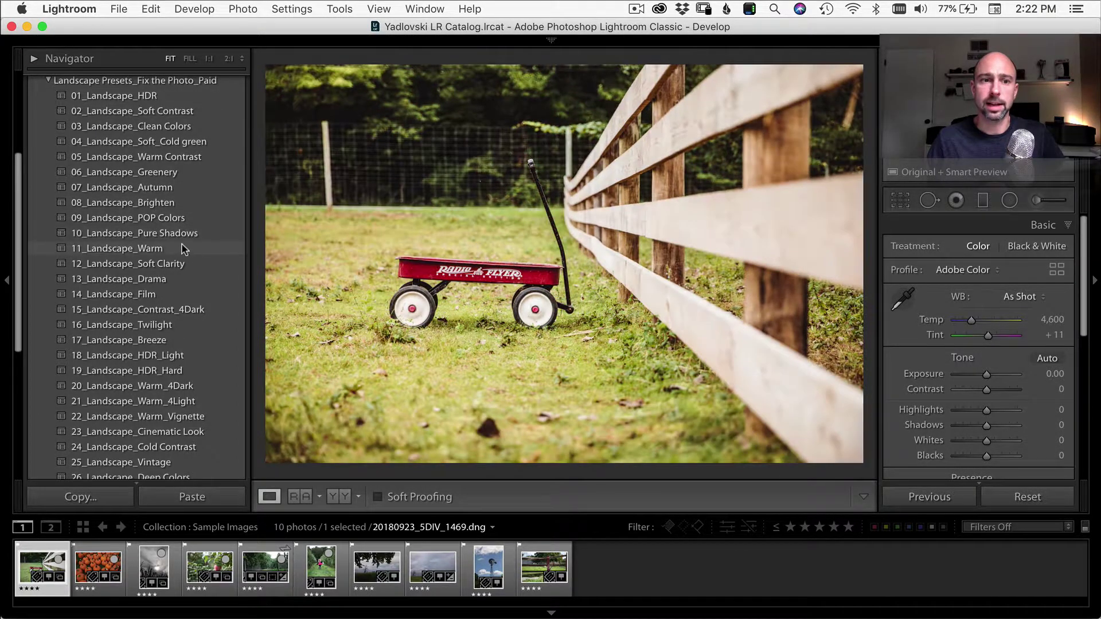
{"action": "scroll", "coordinate": [171, 252], "scroll_direction": "up", "scroll_amount": 2}
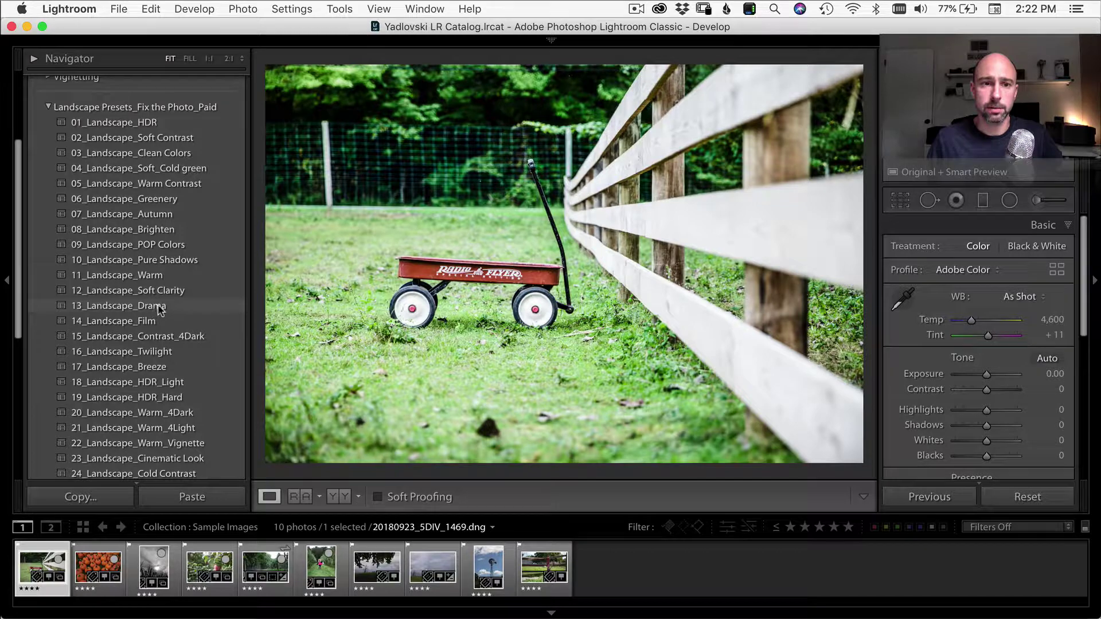
Step: Apply 14_Landscape_Film, raise Contrast to +65 and reset Clarity to zero
{"action": "left_click", "coordinate": [160, 308]}
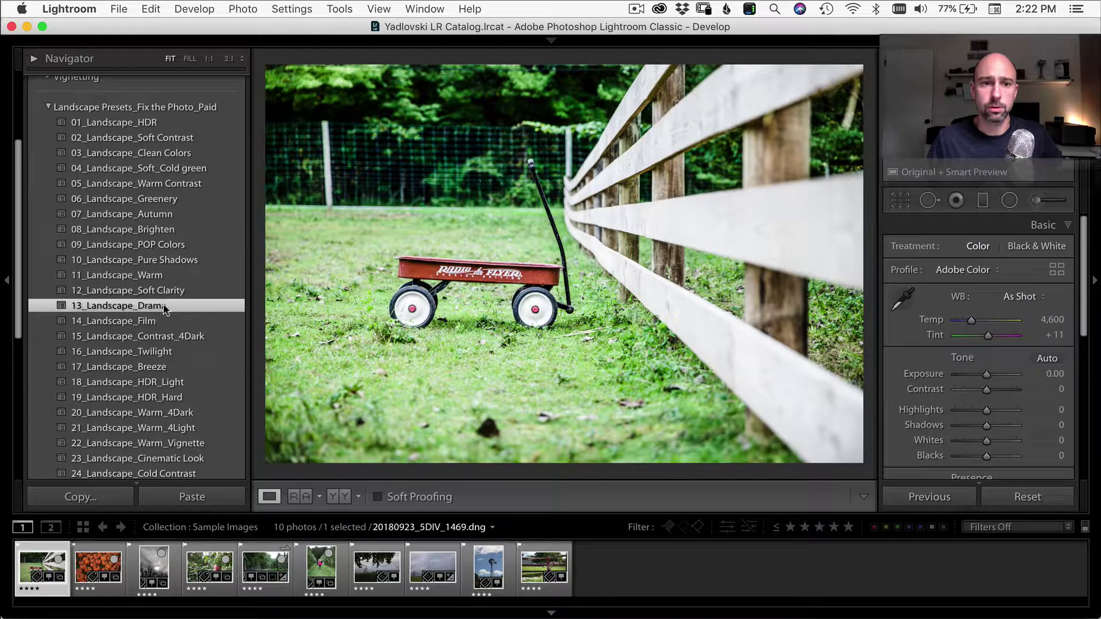
{"action": "left_click", "coordinate": [162, 321]}
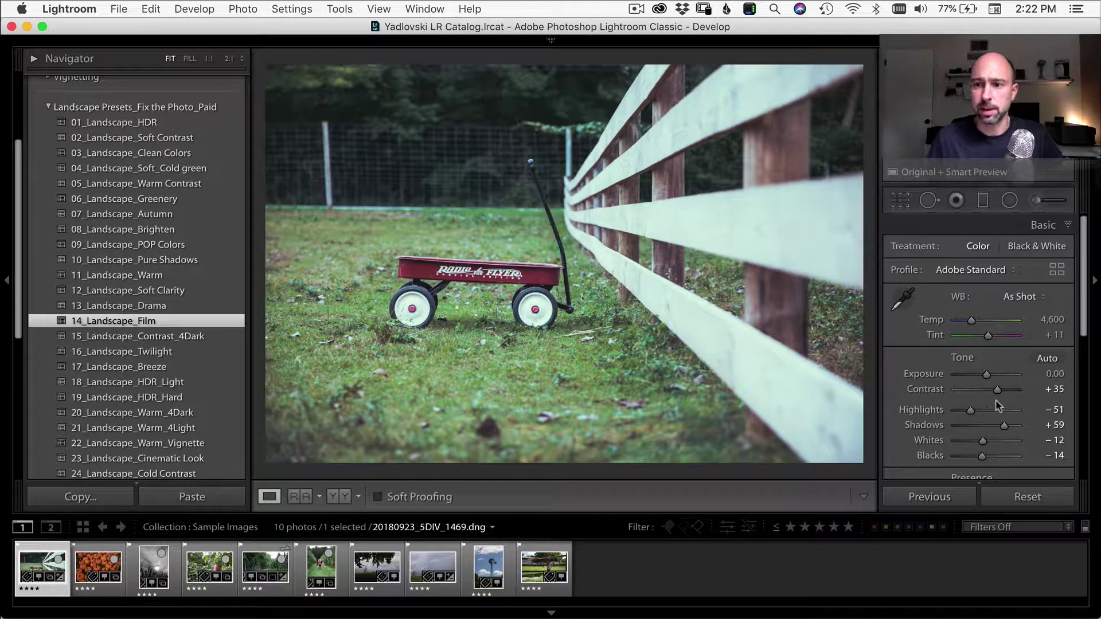
{"action": "left_click_drag", "start_coordinate": [997, 391], "coordinate": [1005, 395]}
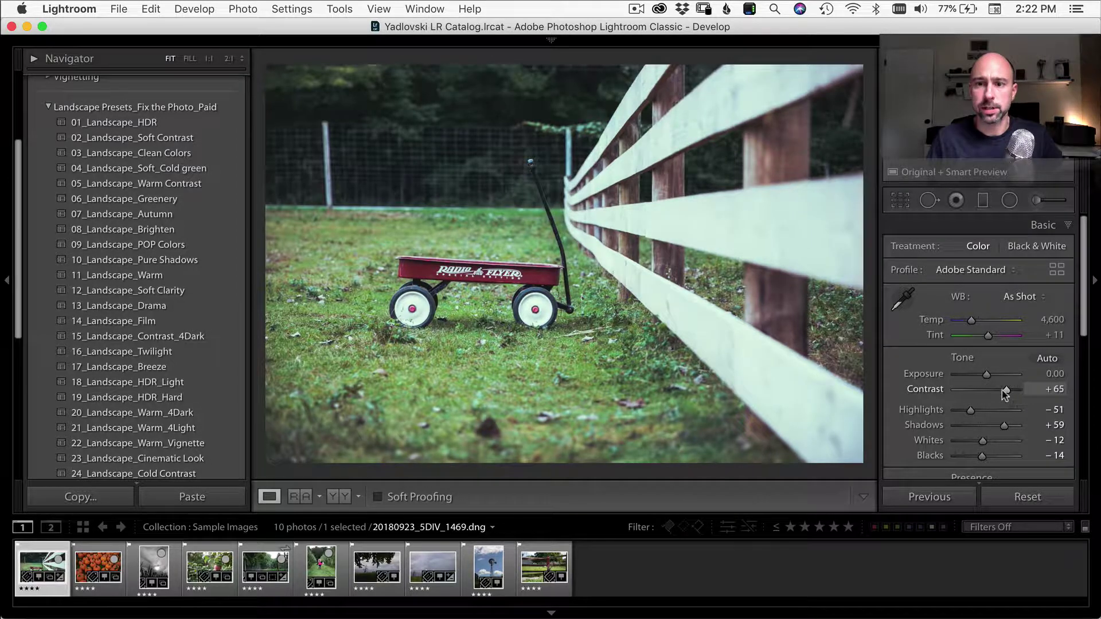
{"action": "scroll", "coordinate": [986, 390], "scroll_direction": "down", "scroll_amount": 5}
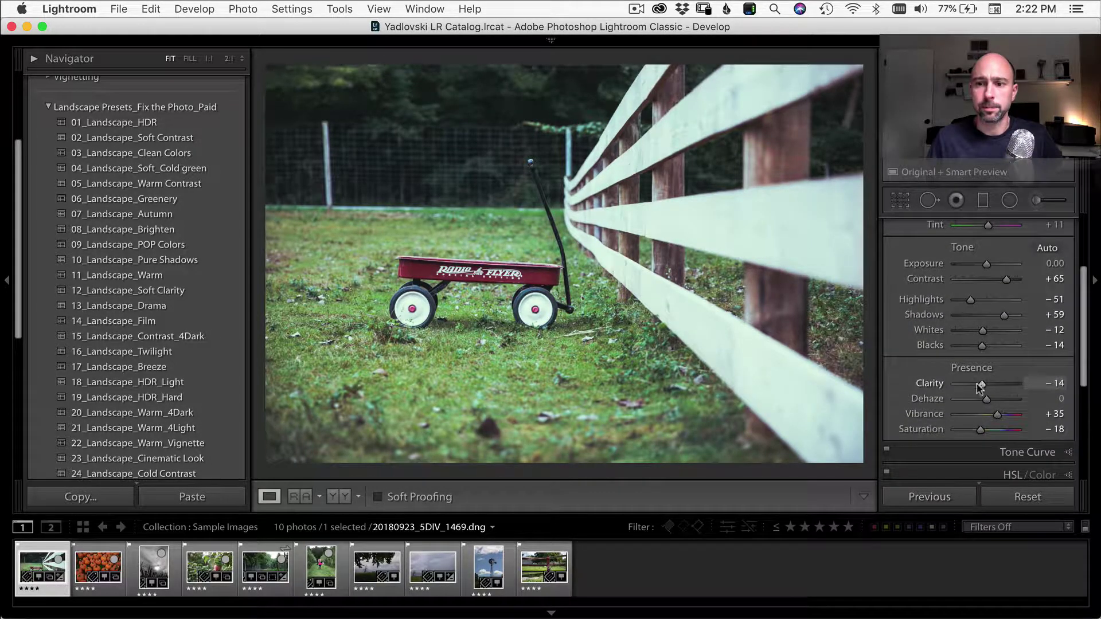
{"action": "double_click", "coordinate": [930, 383]}
Step: Set Clarity to +11 and Post-Crop Vignetting Amount to -9
{"action": "left_click_drag", "start_coordinate": [986, 383], "coordinate": [990, 384]}
{"action": "scroll", "coordinate": [915, 412], "scroll_direction": "down", "scroll_amount": 6}
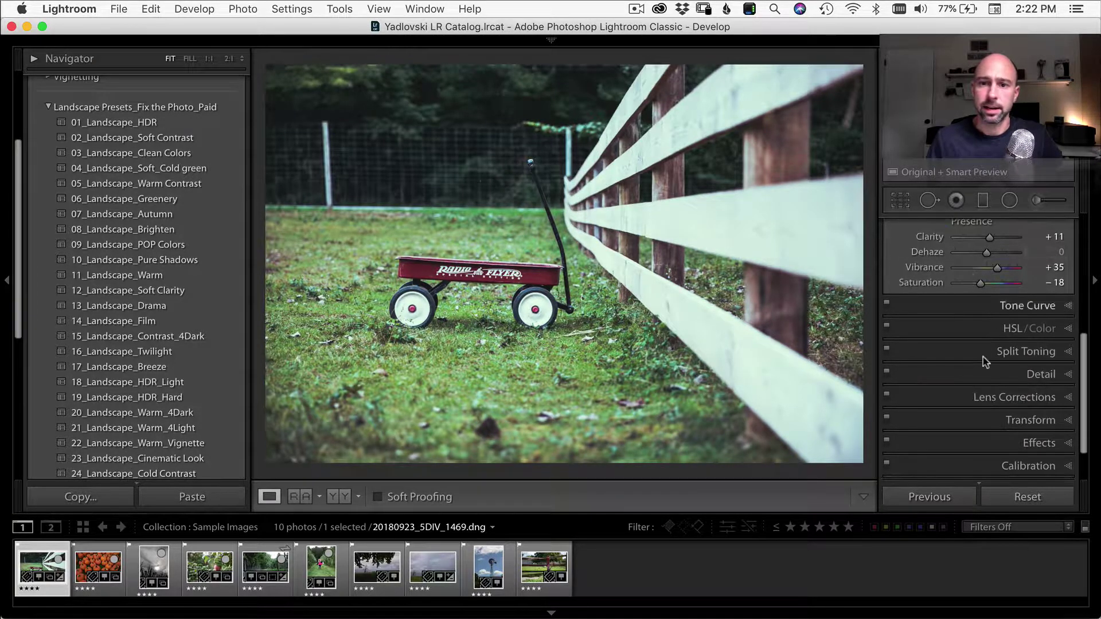
{"action": "left_click", "coordinate": [1032, 445]}
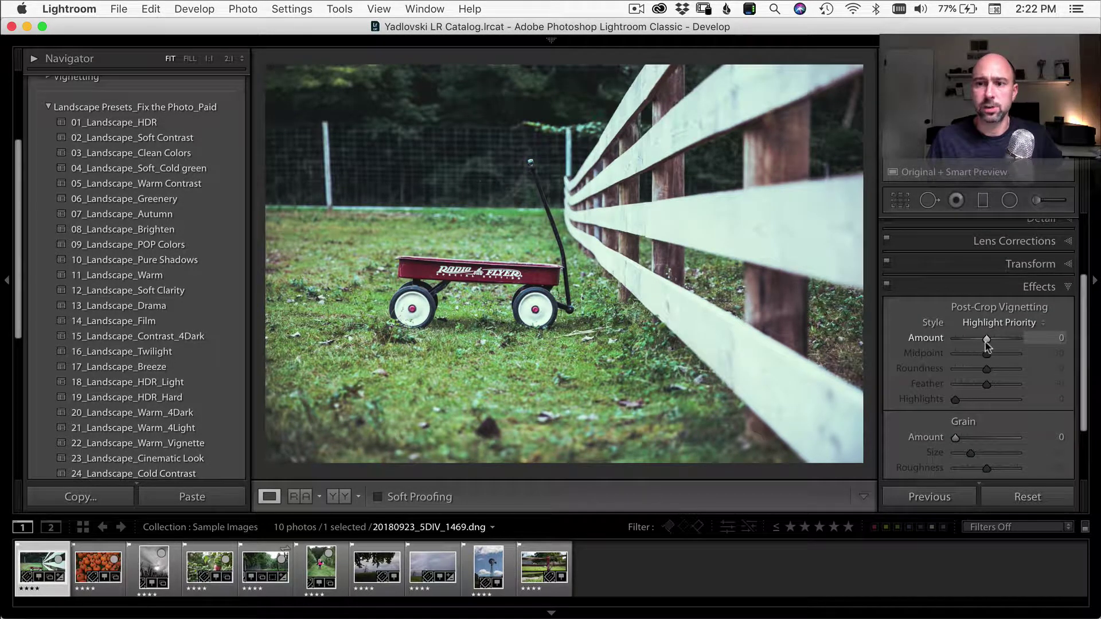
{"action": "left_click_drag", "start_coordinate": [986, 339], "coordinate": [983, 339]}
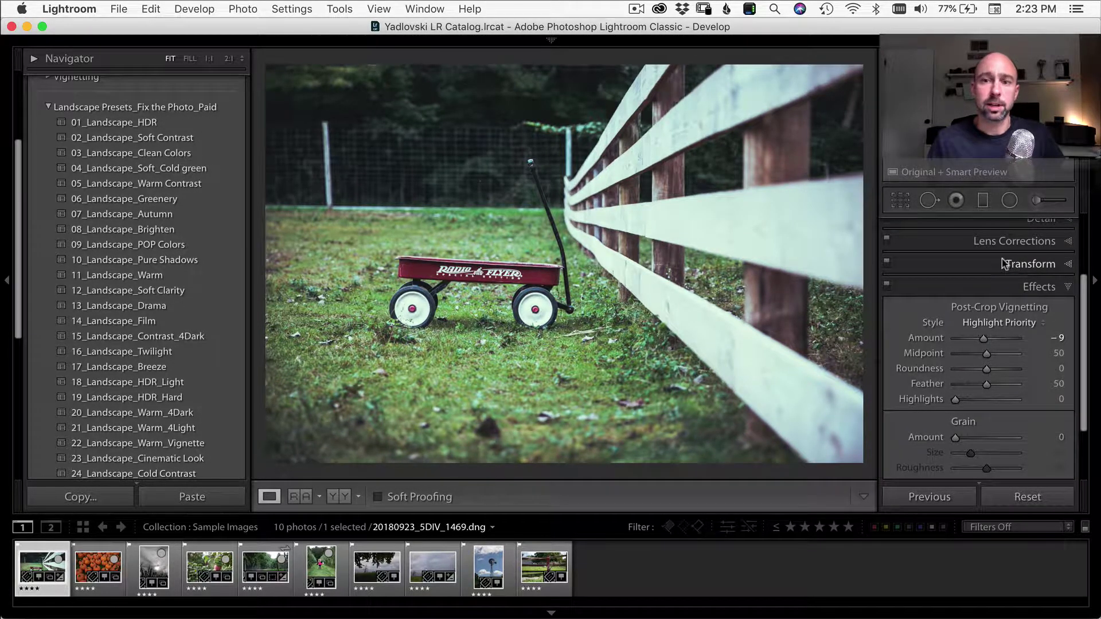
Step: Check Lens Corrections, then deepen the wagon photo's post-crop vignette Amount to -23
{"action": "left_click", "coordinate": [1005, 242]}
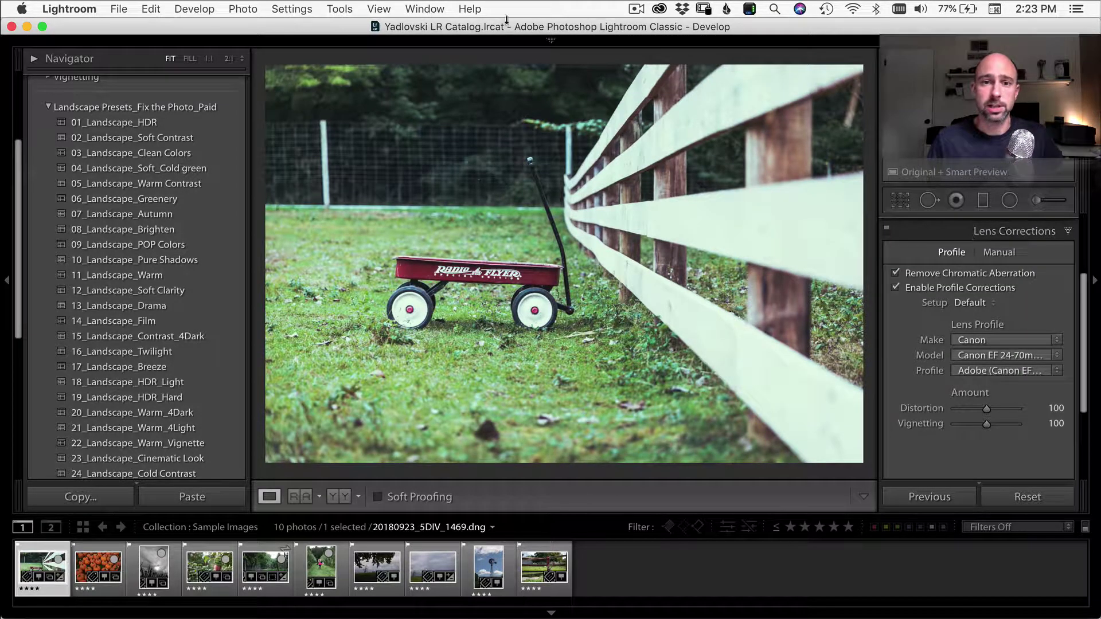
{"action": "left_click", "coordinate": [1027, 231]}
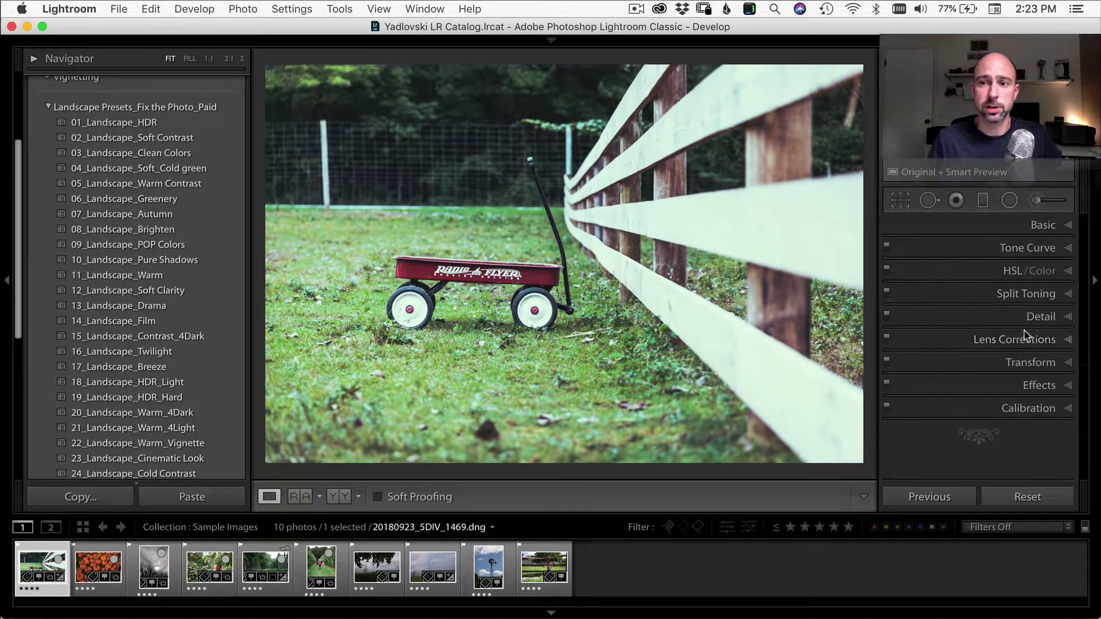
{"action": "left_click", "coordinate": [1034, 386]}
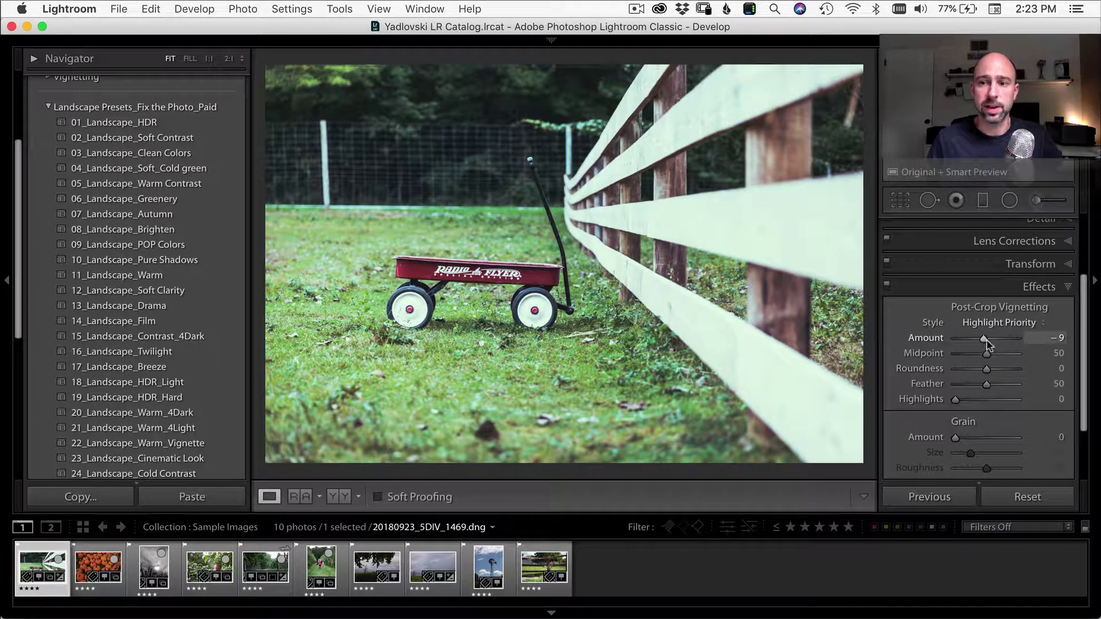
{"action": "left_click_drag", "start_coordinate": [983, 338], "coordinate": [980, 343]}
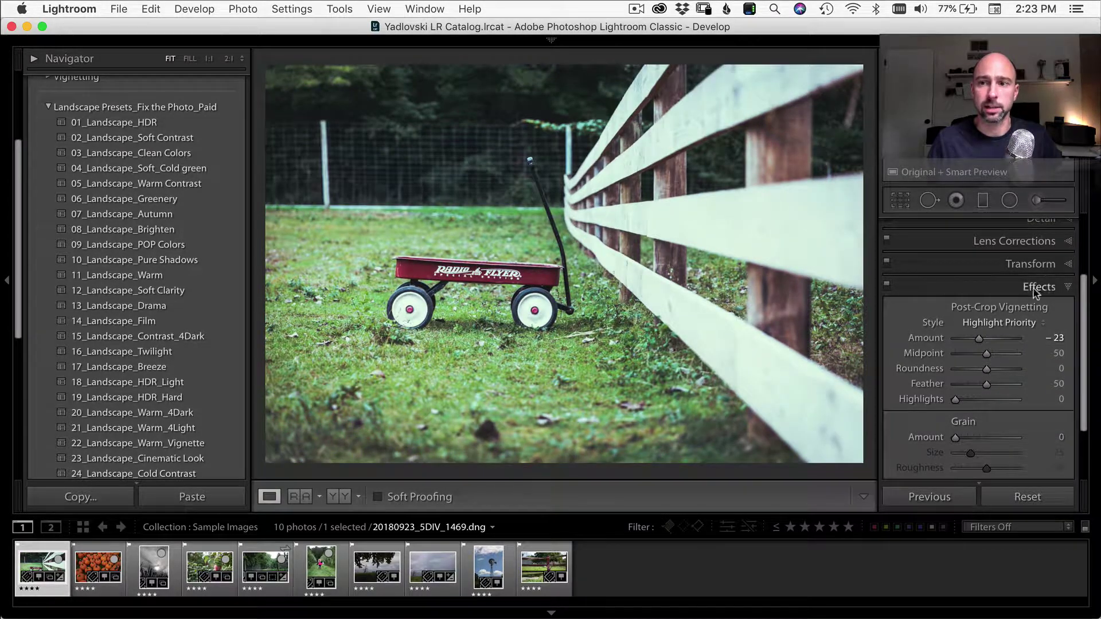
Step: Rotate the wagon photo to a -0.92 angle with Crop & Straighten and apply the crop
{"action": "scroll", "coordinate": [1087, 314], "scroll_direction": "up", "scroll_amount": 5}
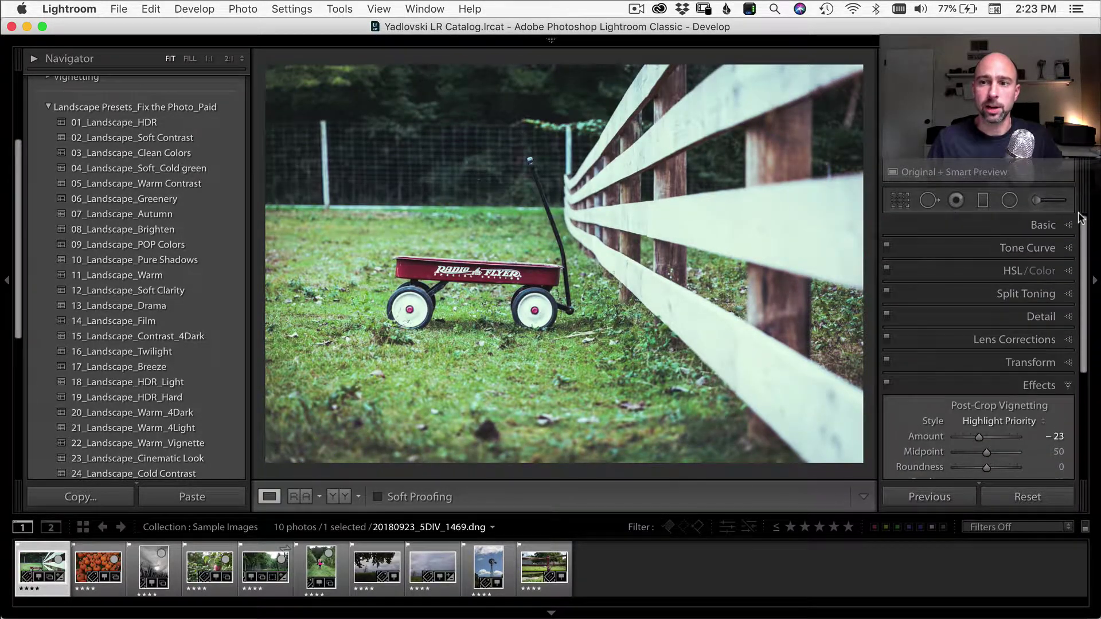
{"action": "left_click", "coordinate": [1042, 225]}
{"action": "left_click", "coordinate": [900, 201]}
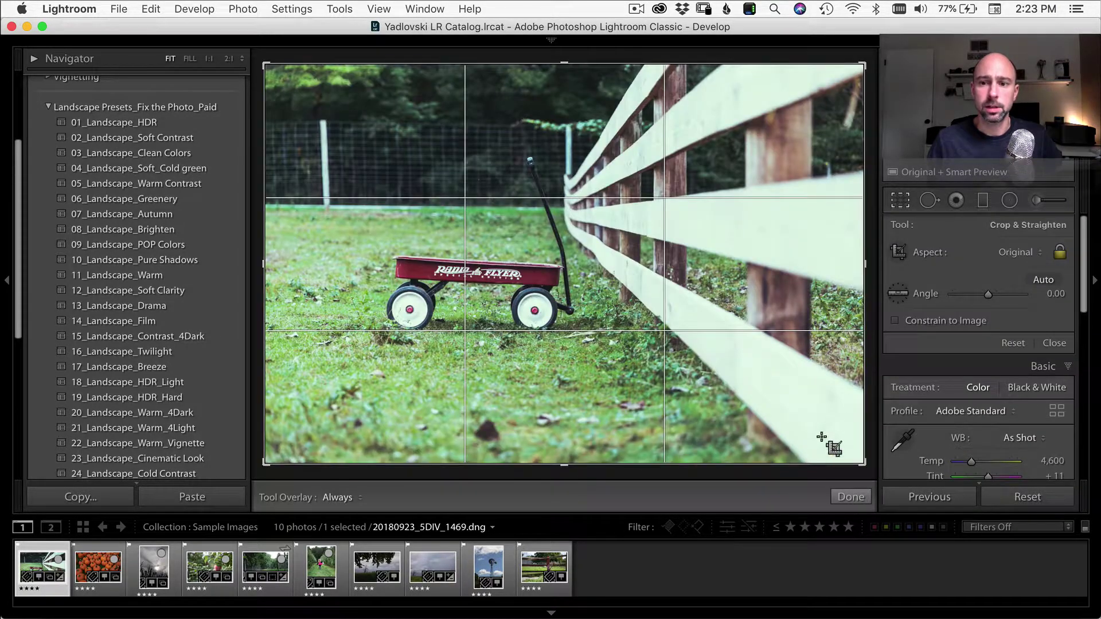
{"action": "left_click_drag", "start_coordinate": [785, 475], "coordinate": [777, 383]}
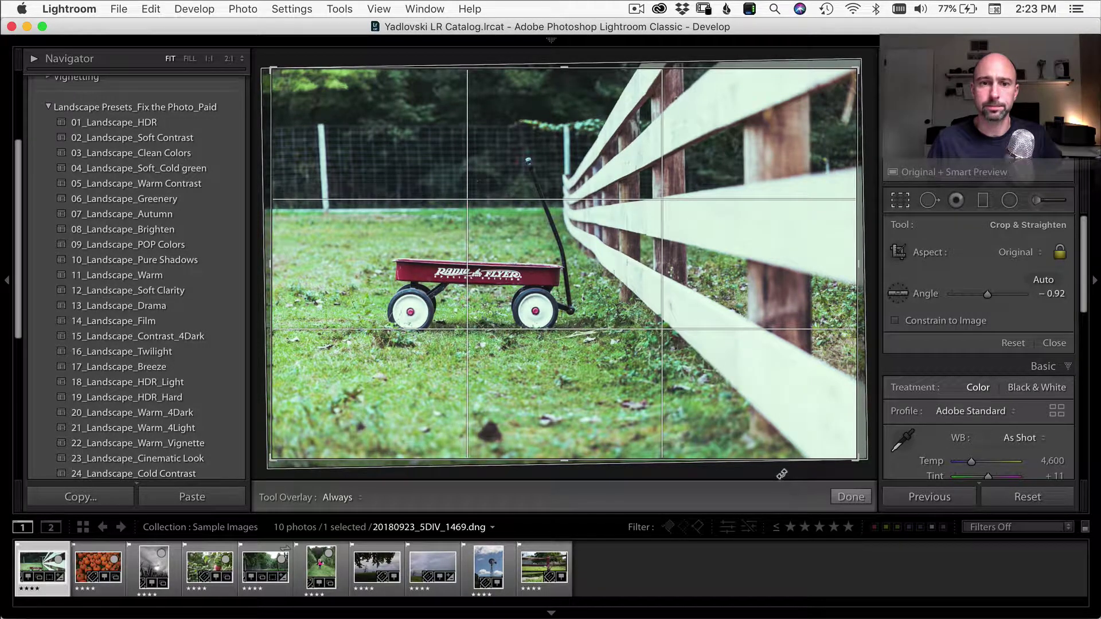
{"action": "left_click_drag", "start_coordinate": [782, 473], "coordinate": [792, 484]}
{"action": "left_click", "coordinate": [851, 497]}
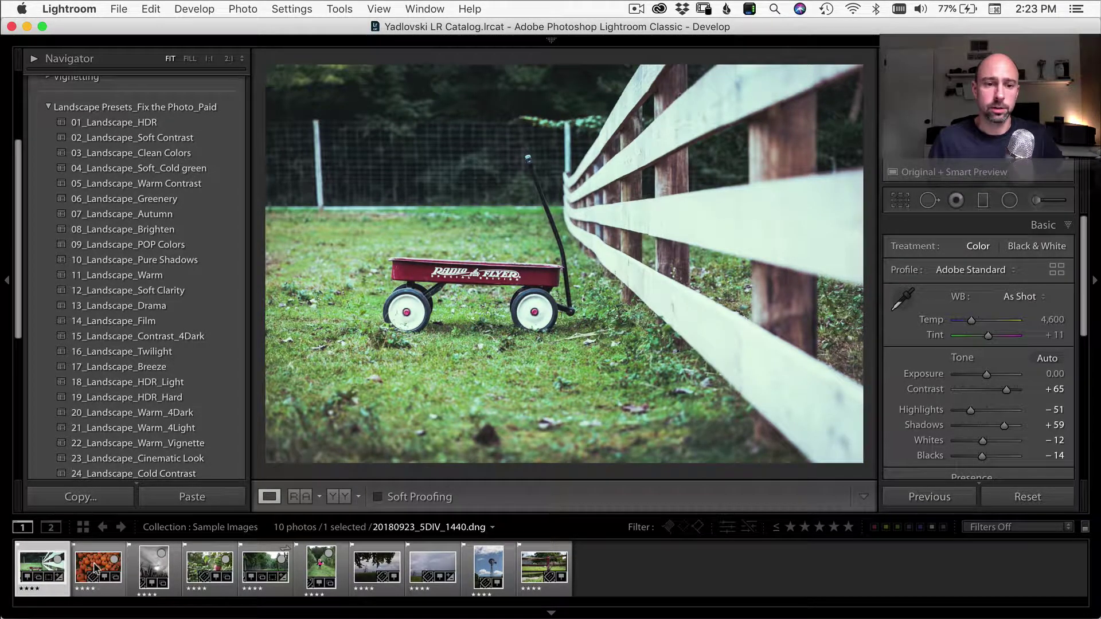
Step: Give the apple photo 07_Landscape_Autumn, Highlights -92 and Daylight white balance at 5,500
{"action": "left_click", "coordinate": [218, 563]}
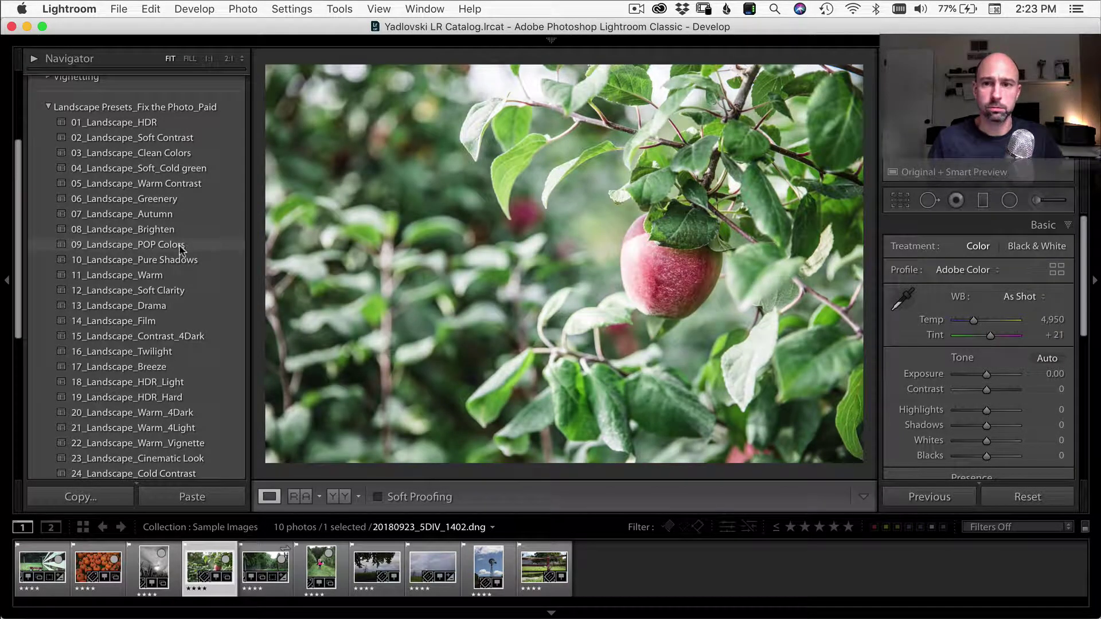
{"action": "left_click", "coordinate": [164, 215]}
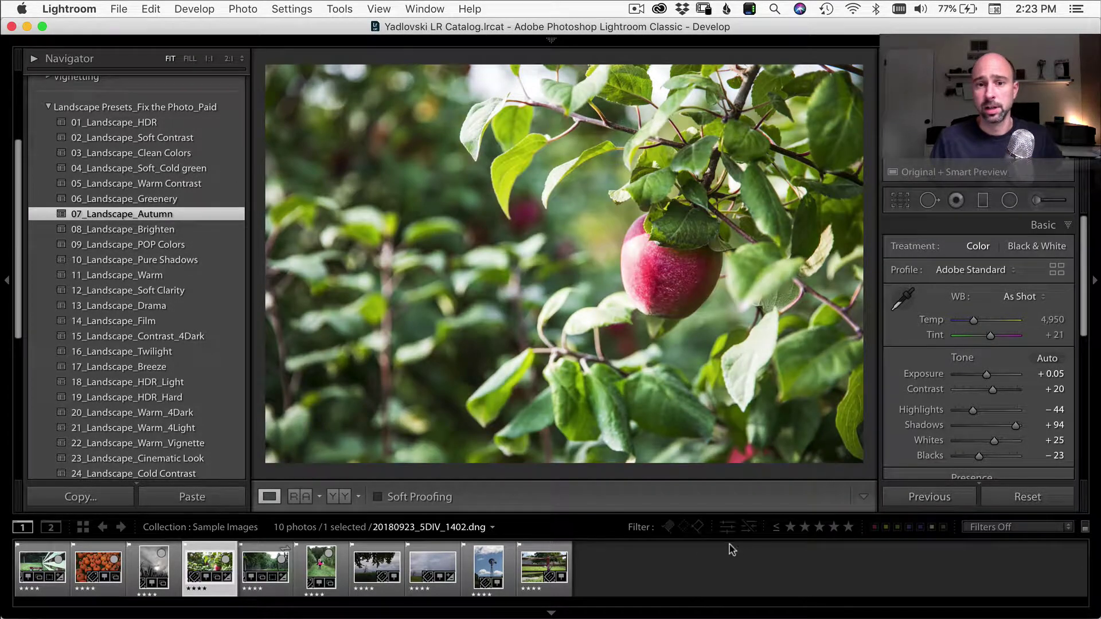
{"action": "left_click_drag", "start_coordinate": [969, 408], "coordinate": [957, 410]}
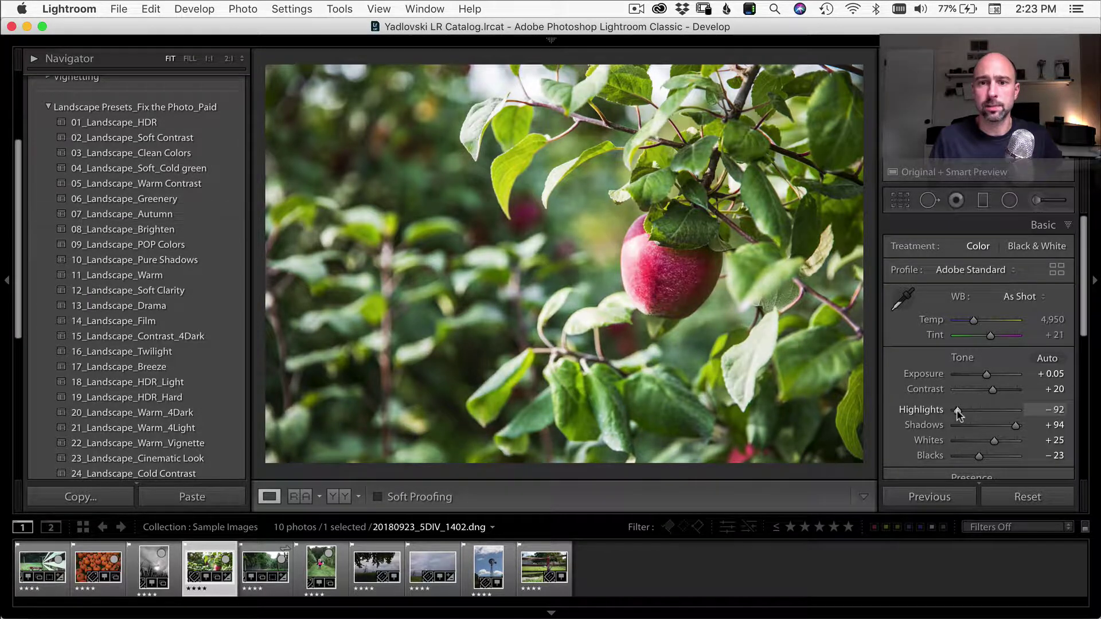
{"action": "left_click", "coordinate": [1012, 297]}
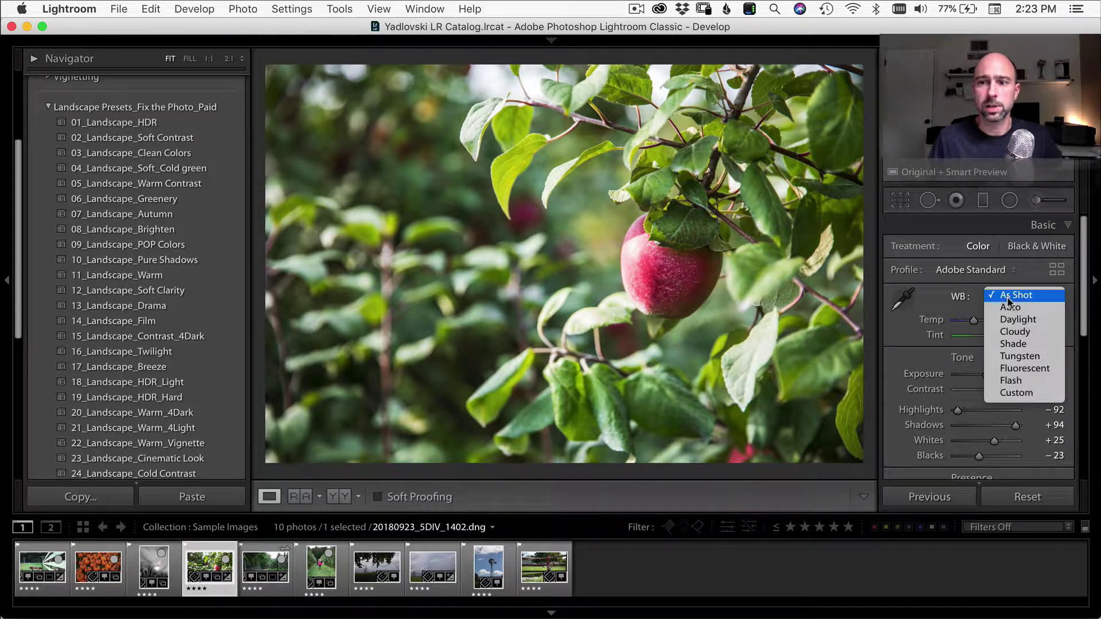
{"action": "left_click", "coordinate": [1040, 318]}
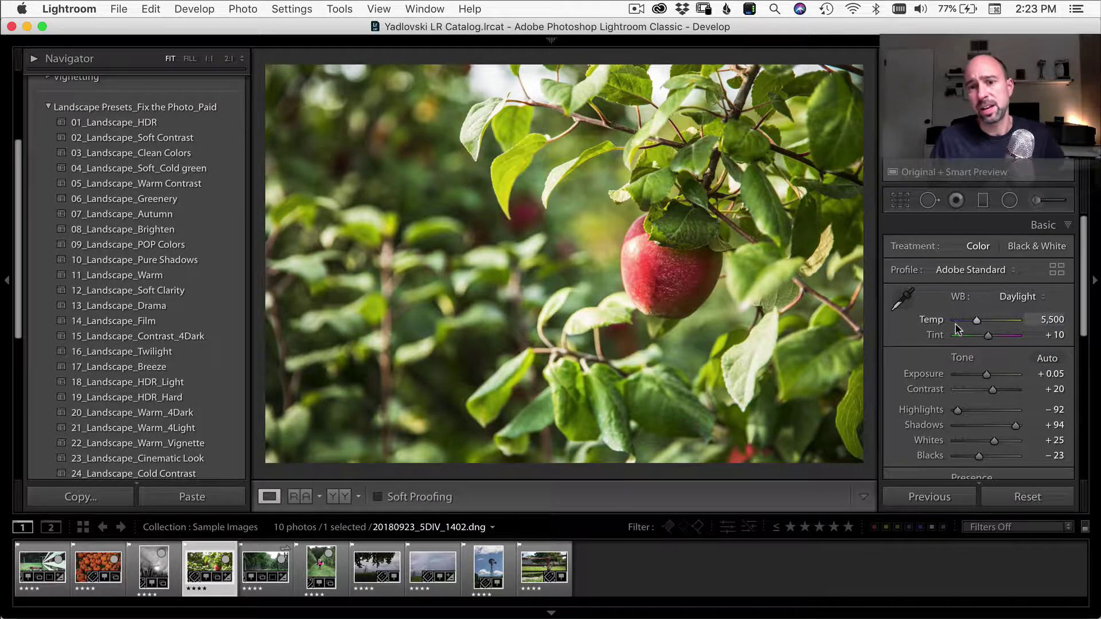
Step: In HSL/Color, boost and darken the greens and adjust red saturation and luminance
{"action": "scroll", "coordinate": [963, 402], "scroll_direction": "down", "scroll_amount": 5}
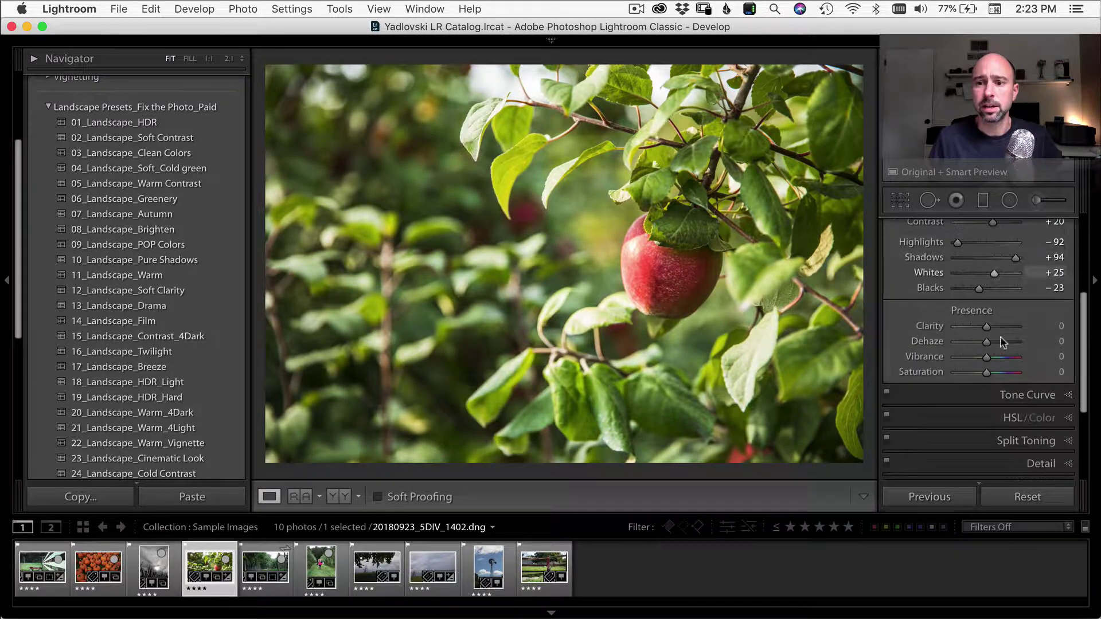
{"action": "left_click", "coordinate": [1008, 419]}
{"action": "scroll", "coordinate": [969, 434], "scroll_direction": "down", "scroll_amount": 6}
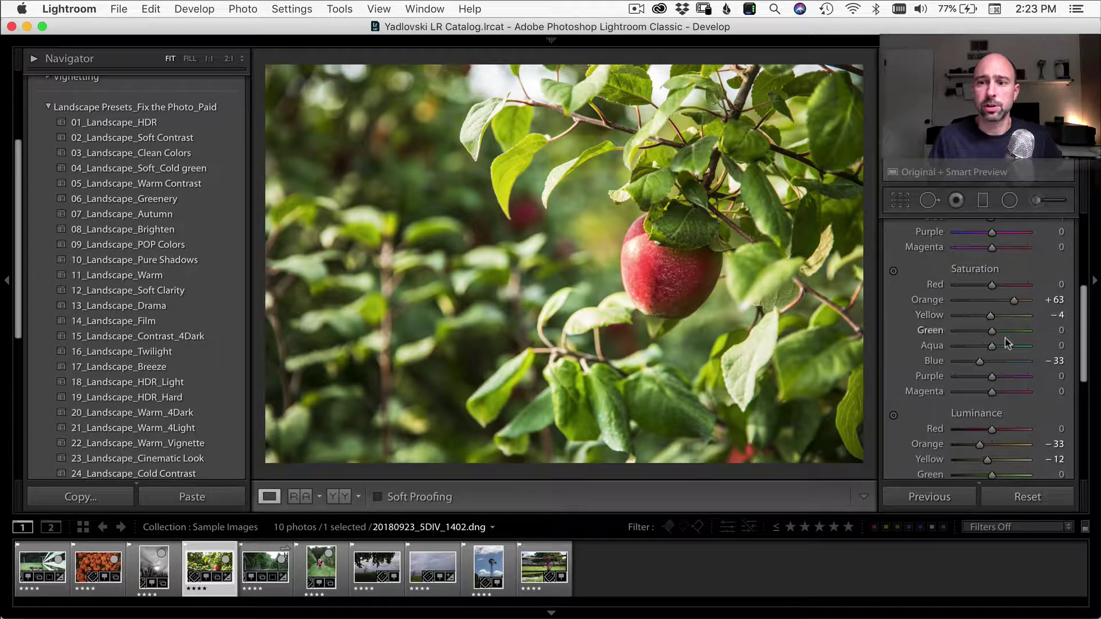
{"action": "left_click_drag", "start_coordinate": [992, 336], "coordinate": [1002, 336]}
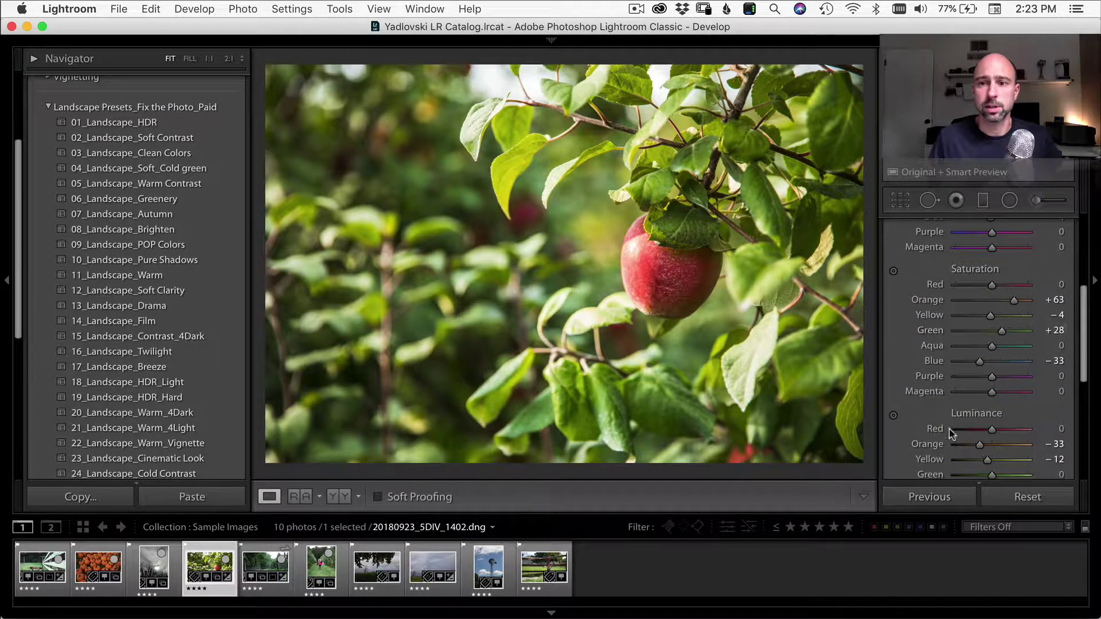
{"action": "left_click_drag", "start_coordinate": [992, 476], "coordinate": [983, 477]}
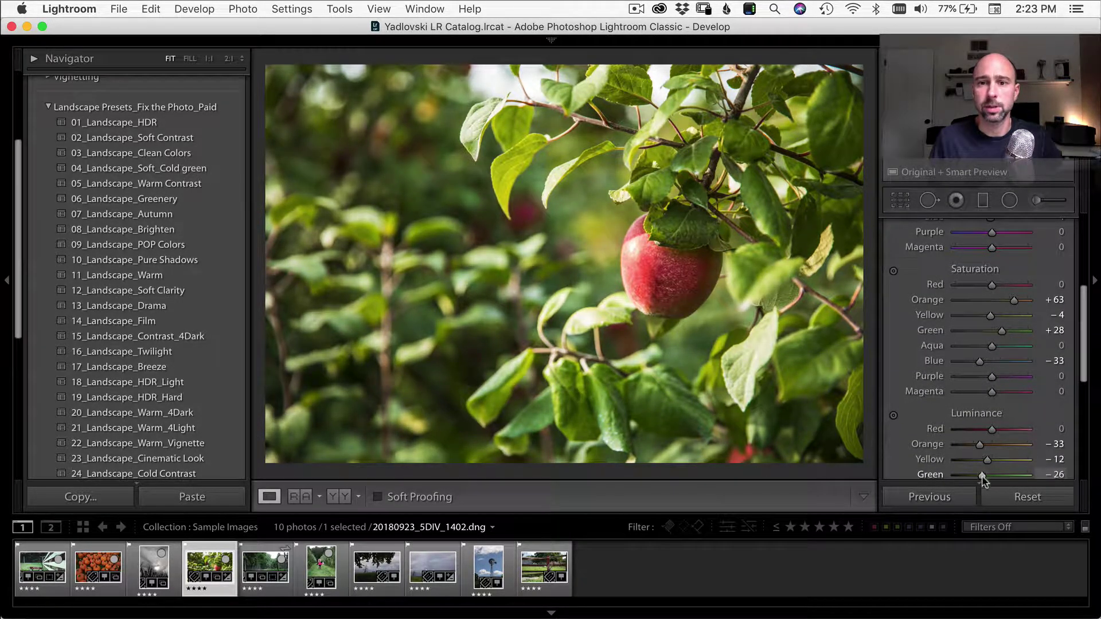
{"action": "left_click_drag", "start_coordinate": [1000, 285], "coordinate": [999, 285]}
{"action": "left_click_drag", "start_coordinate": [992, 430], "coordinate": [971, 430]}
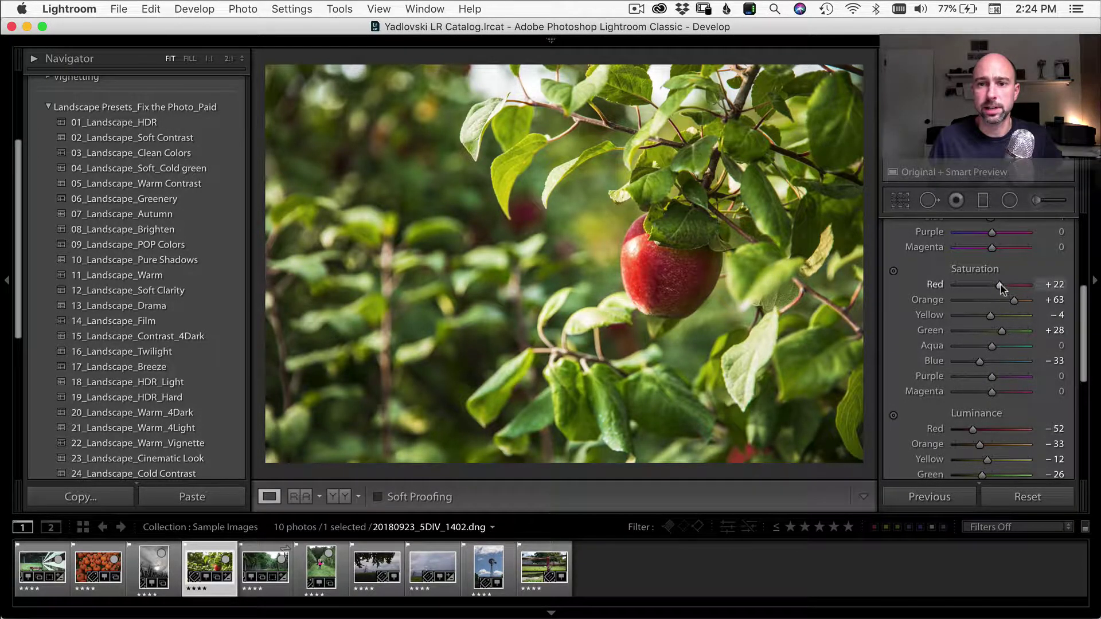
Step: Enable lens profile corrections and chromatic aberration removal on the apple photo
{"action": "scroll", "coordinate": [940, 407], "scroll_direction": "down", "scroll_amount": 5}
{"action": "scroll", "coordinate": [940, 408], "scroll_direction": "down", "scroll_amount": 4}
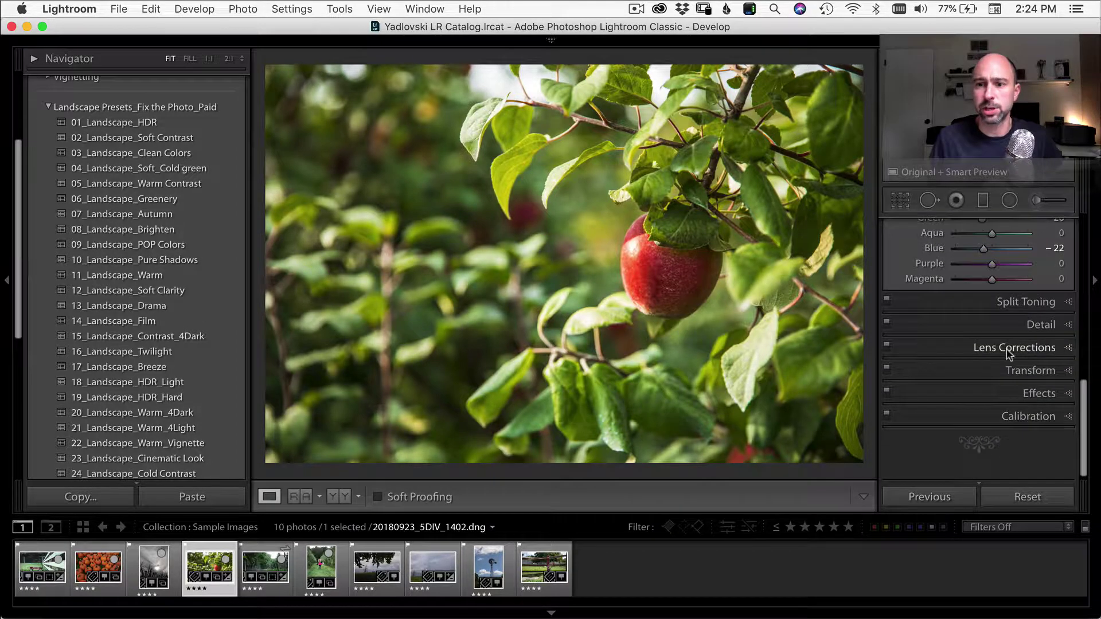
{"action": "left_click", "coordinate": [995, 349]}
{"action": "left_click", "coordinate": [947, 287]}
{"action": "left_click", "coordinate": [950, 274]}
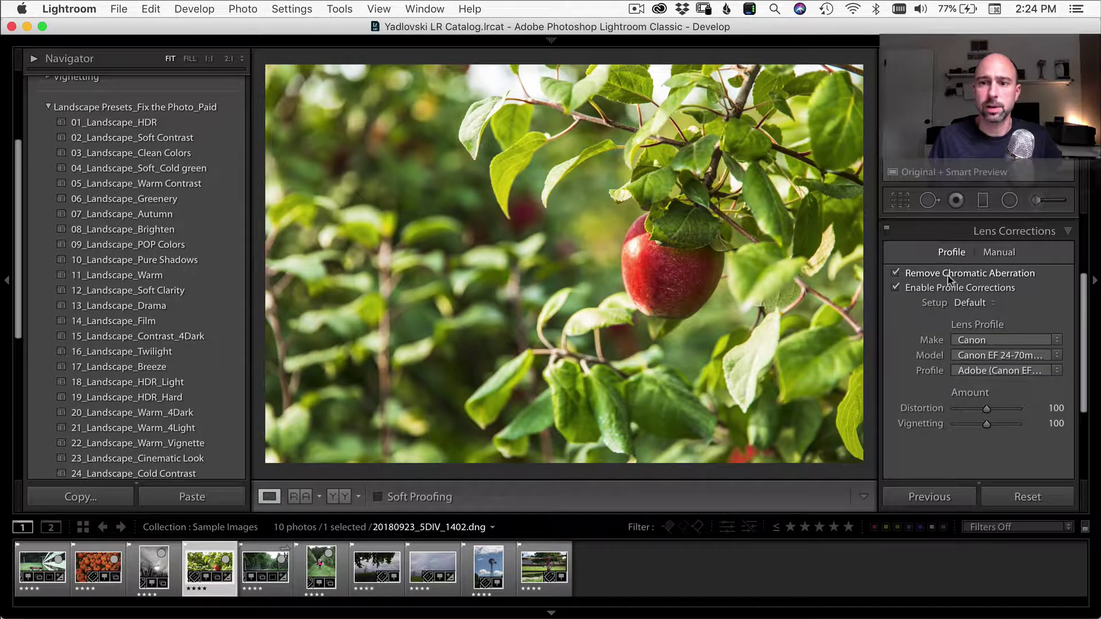
{"action": "left_click", "coordinate": [1012, 232]}
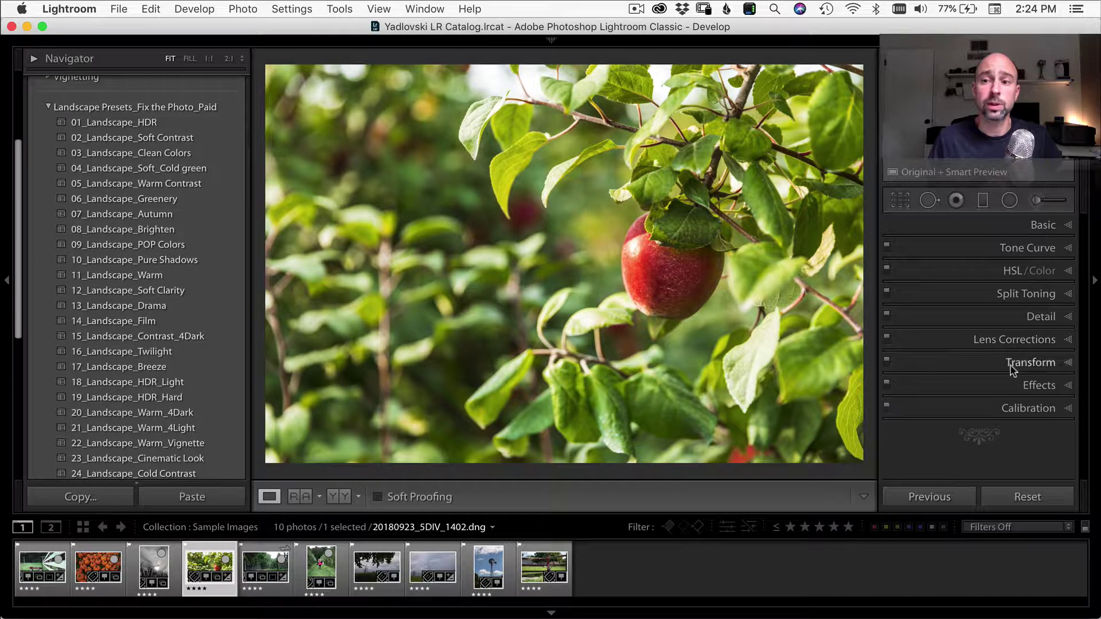
Step: Add a -21 post-crop vignette to darken the apple photo's edges
{"action": "left_click", "coordinate": [1015, 379]}
{"action": "scroll", "coordinate": [978, 364], "scroll_direction": "down", "scroll_amount": 3}
{"action": "left_click_drag", "start_coordinate": [987, 339], "coordinate": [979, 338]}
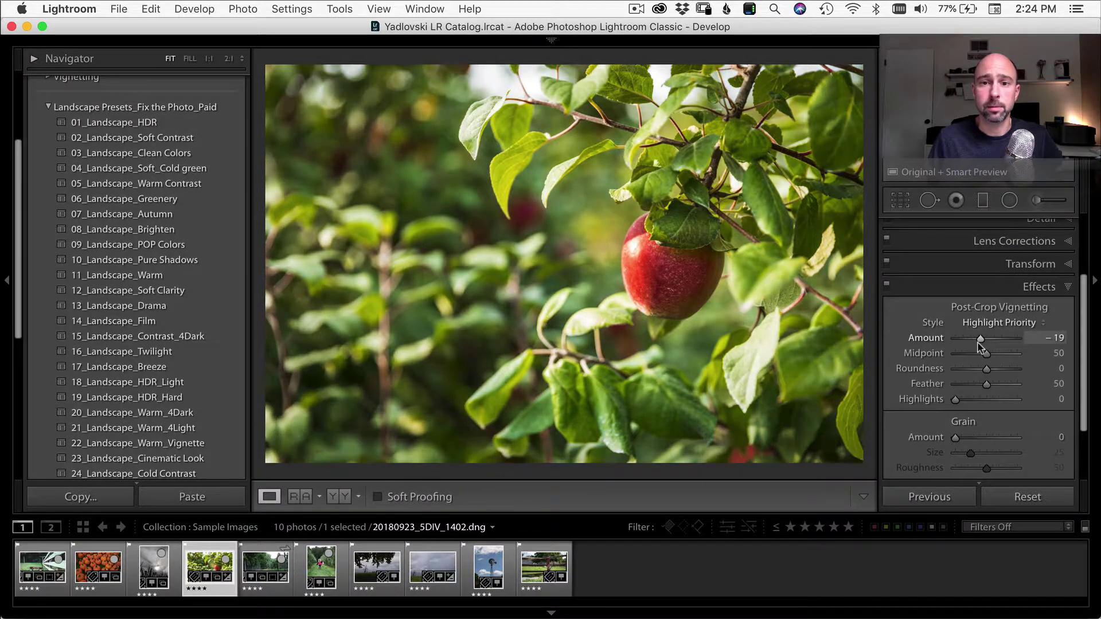
{"action": "left_click", "coordinate": [1036, 288]}
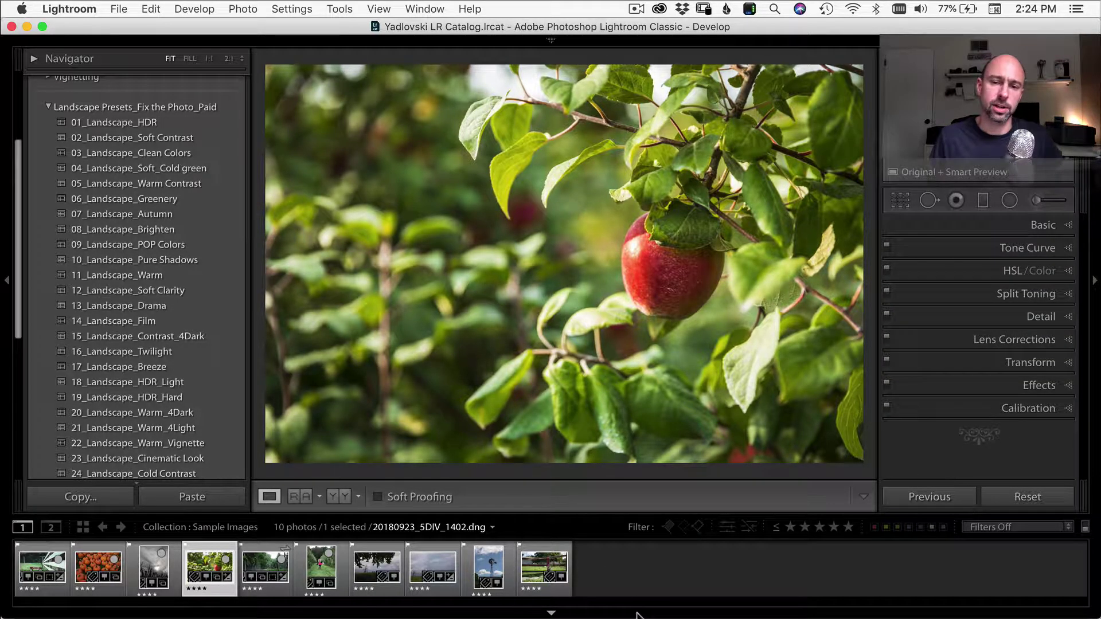
Step: Switch to the orchard path photo and apply the 23_Landscape_Cinematic Look preset
{"action": "left_click", "coordinate": [261, 568]}
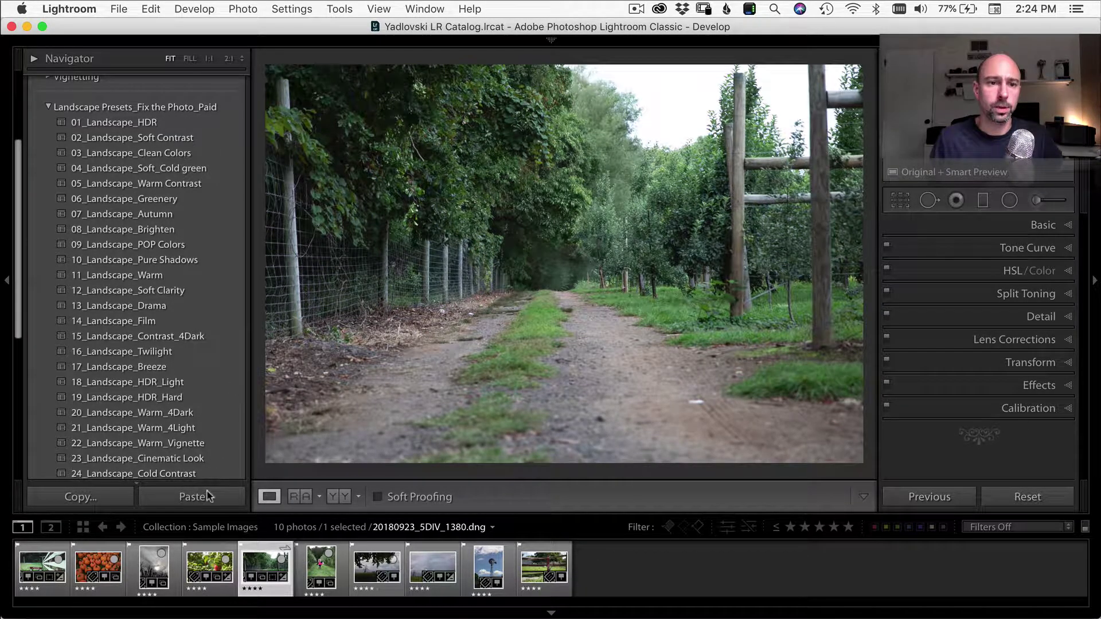
{"action": "scroll", "coordinate": [183, 310], "scroll_direction": "down", "scroll_amount": 5}
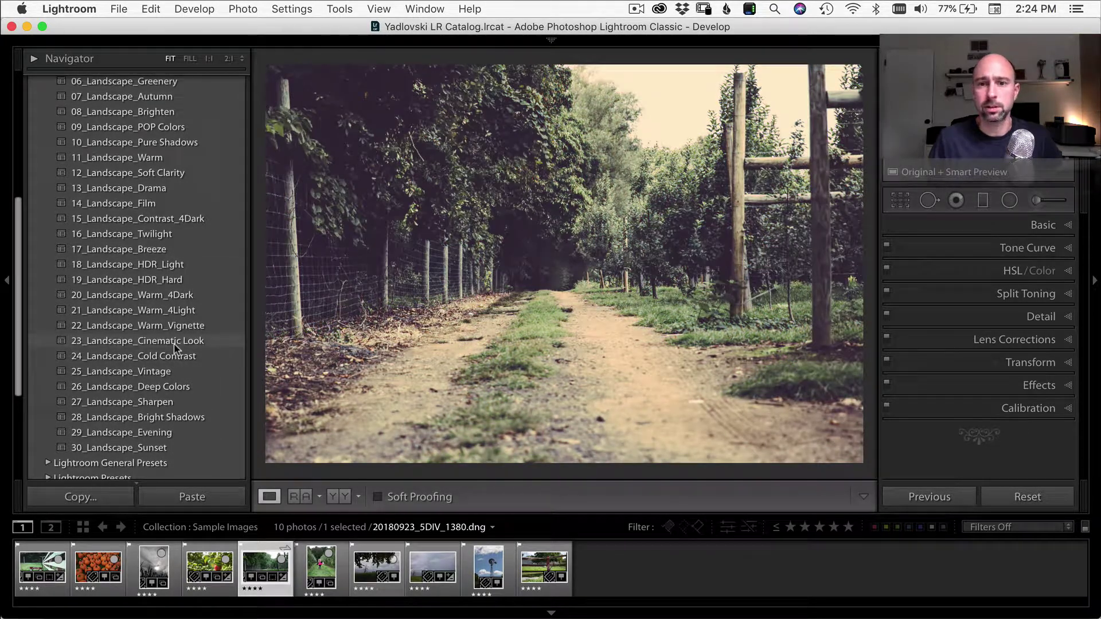
{"action": "left_click", "coordinate": [173, 343]}
{"action": "key", "text": "super+1"}
Step: Try Daylight and Auto white balance on the path photo, then return to As Shot
{"action": "left_click", "coordinate": [1020, 297]}
{"action": "left_click", "coordinate": [1048, 312]}
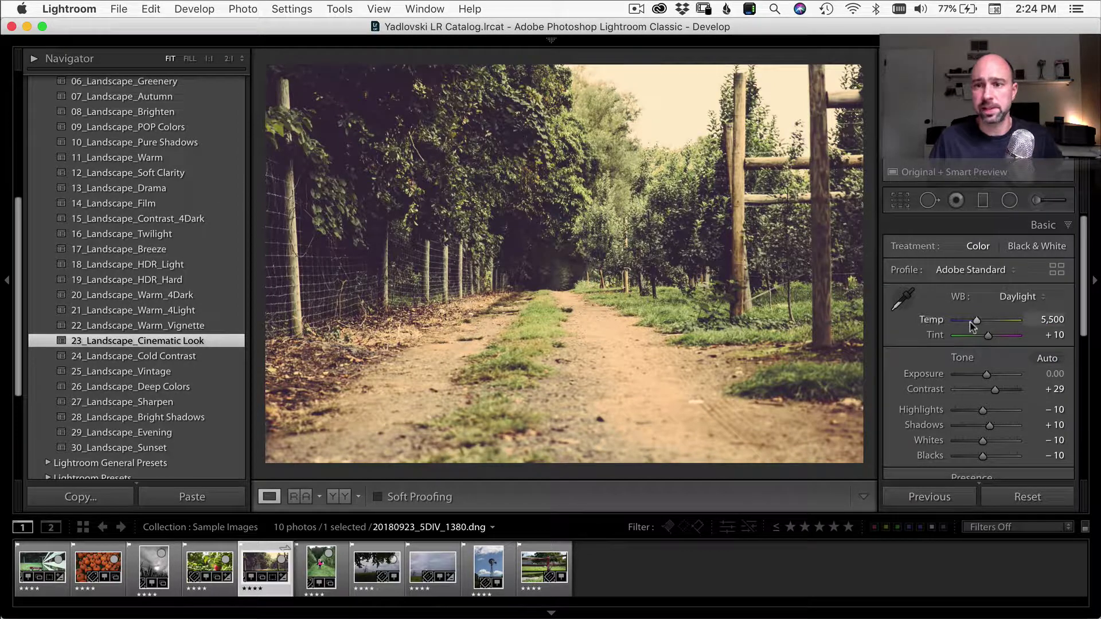
{"action": "left_click", "coordinate": [1015, 304]}
{"action": "left_click", "coordinate": [1027, 286]}
{"action": "left_click", "coordinate": [1032, 295]}
{"action": "left_click", "coordinate": [1033, 283]}
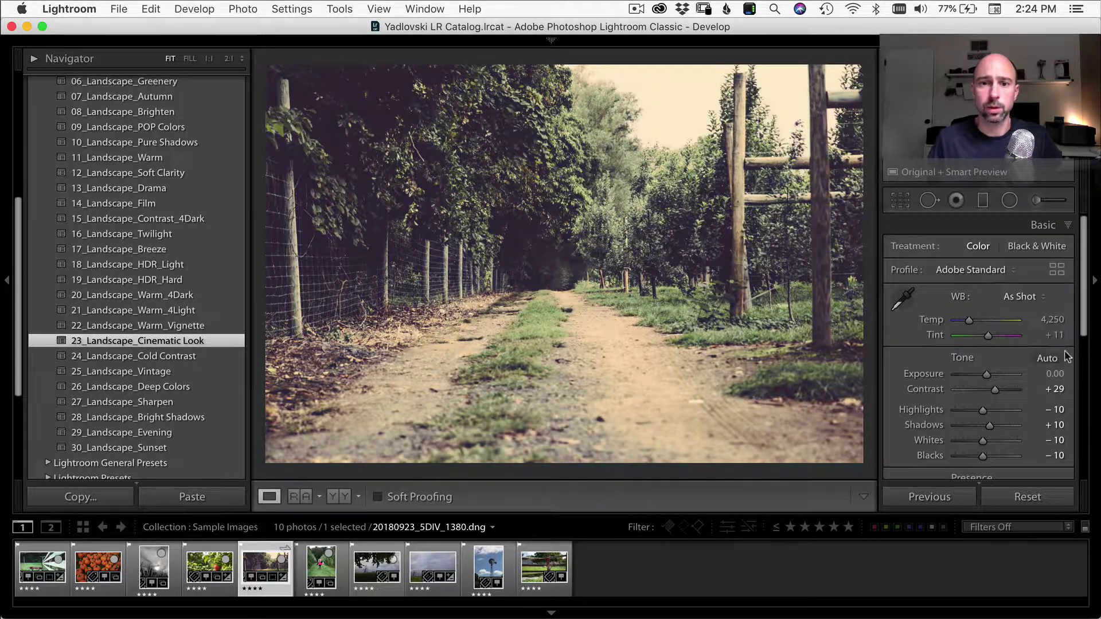
Step: Pull Highlights down to -51 and keep Exposure at 0
{"action": "left_click_drag", "start_coordinate": [983, 410], "coordinate": [969, 411]}
{"action": "key", "text": "Down"}
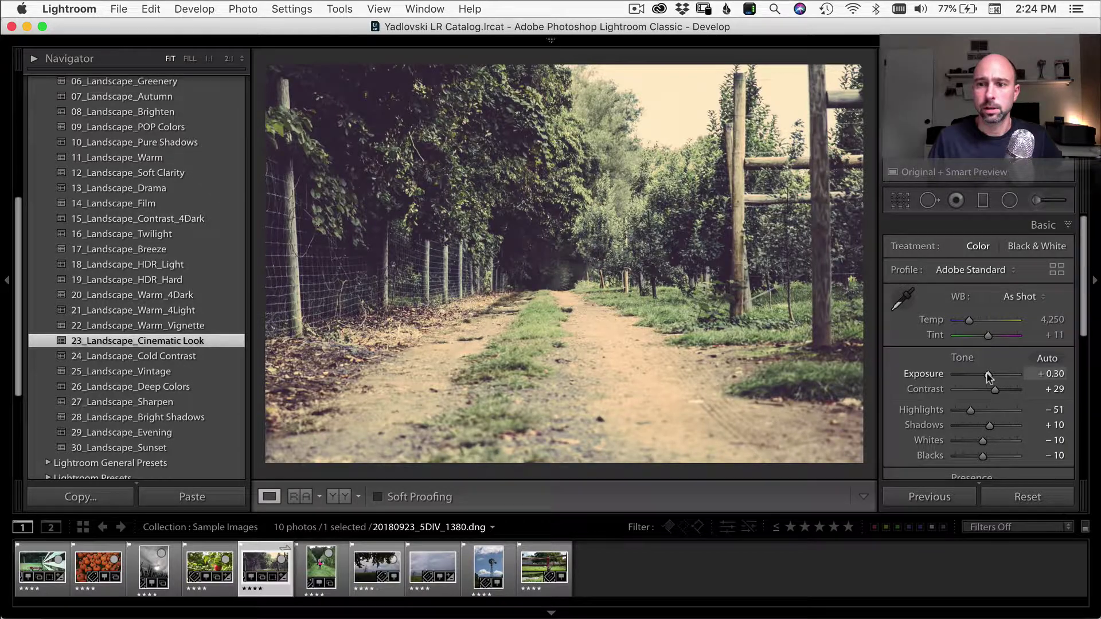
{"action": "key", "text": "Down"}
{"action": "key", "text": "Down"}
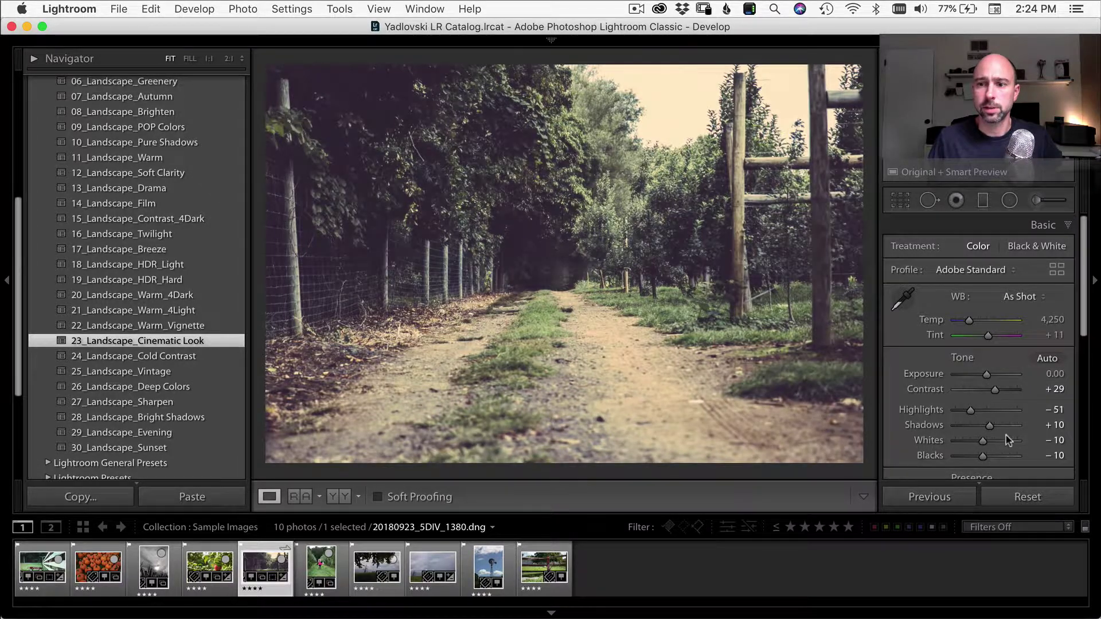
{"action": "scroll", "coordinate": [998, 402], "scroll_direction": "down", "scroll_amount": 5}
{"action": "scroll", "coordinate": [1017, 410], "scroll_direction": "down", "scroll_amount": 3}
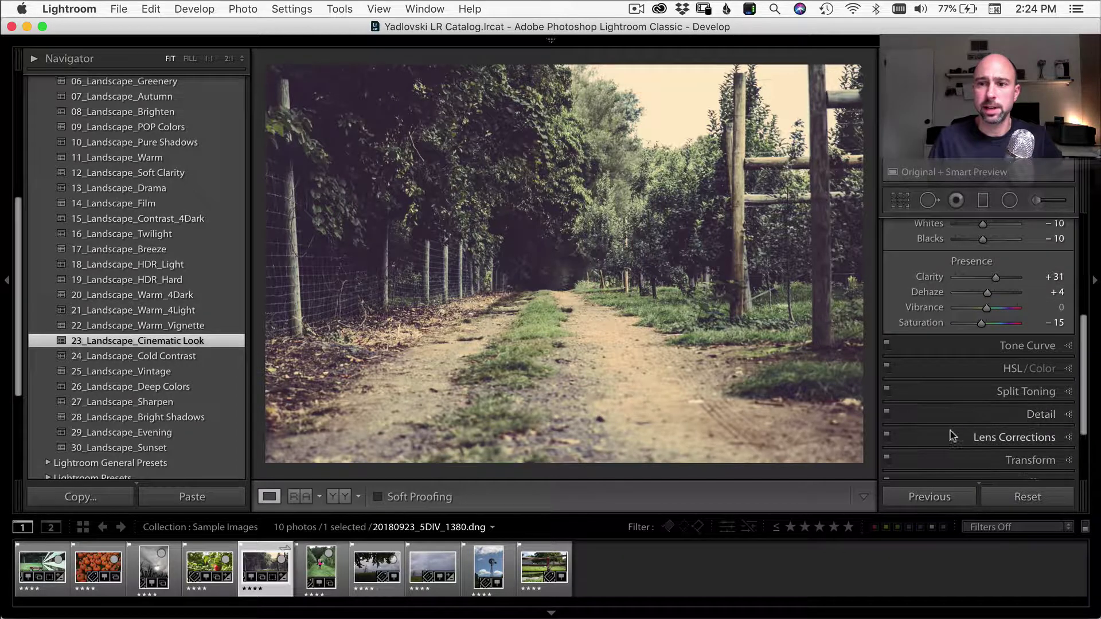
{"action": "scroll", "coordinate": [998, 401], "scroll_direction": "down", "scroll_amount": 3}
Step: In Detail, set sharpening Amount to 73 and Masking to 84, keeping Radius 1.0 and Detail 25
{"action": "left_click", "coordinate": [1040, 322]}
{"action": "scroll", "coordinate": [953, 469], "scroll_direction": "down", "scroll_amount": 2}
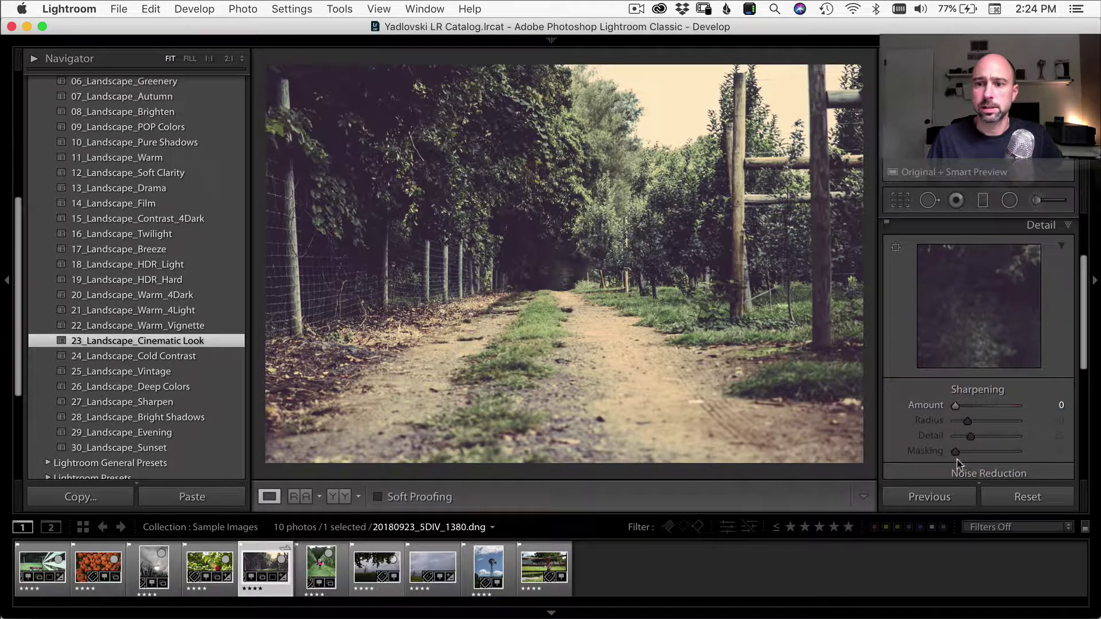
{"action": "scroll", "coordinate": [917, 401], "scroll_direction": "down", "scroll_amount": 2}
{"action": "scroll", "coordinate": [905, 376], "scroll_direction": "down", "scroll_amount": 1}
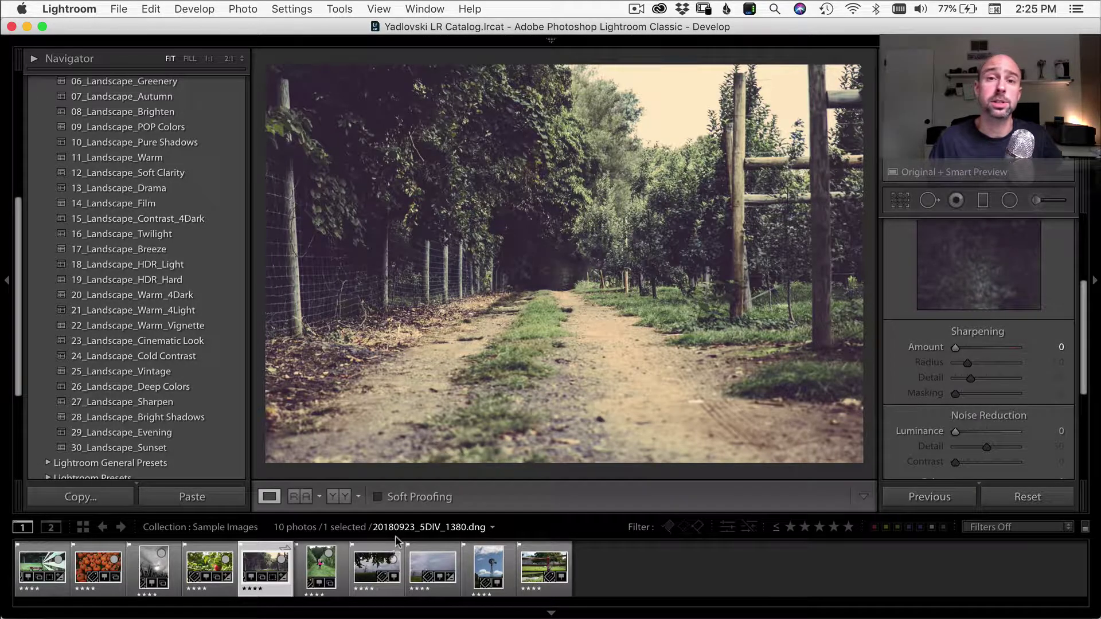
{"action": "left_click_drag", "start_coordinate": [955, 348], "coordinate": [984, 351]}
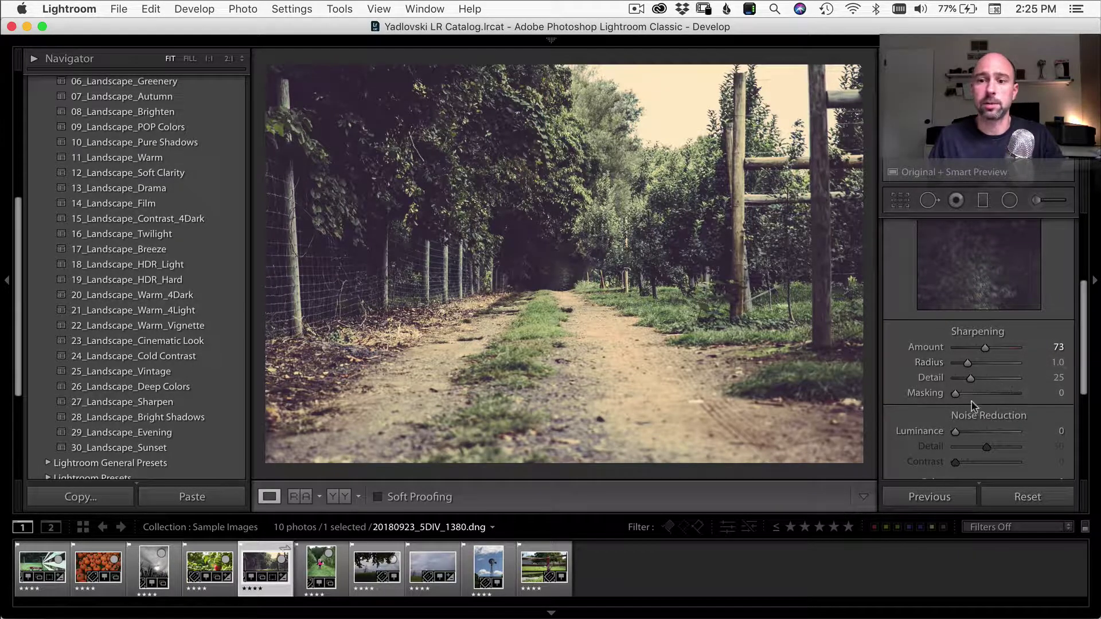
{"action": "left_click_drag", "start_coordinate": [956, 394], "coordinate": [1008, 404]}
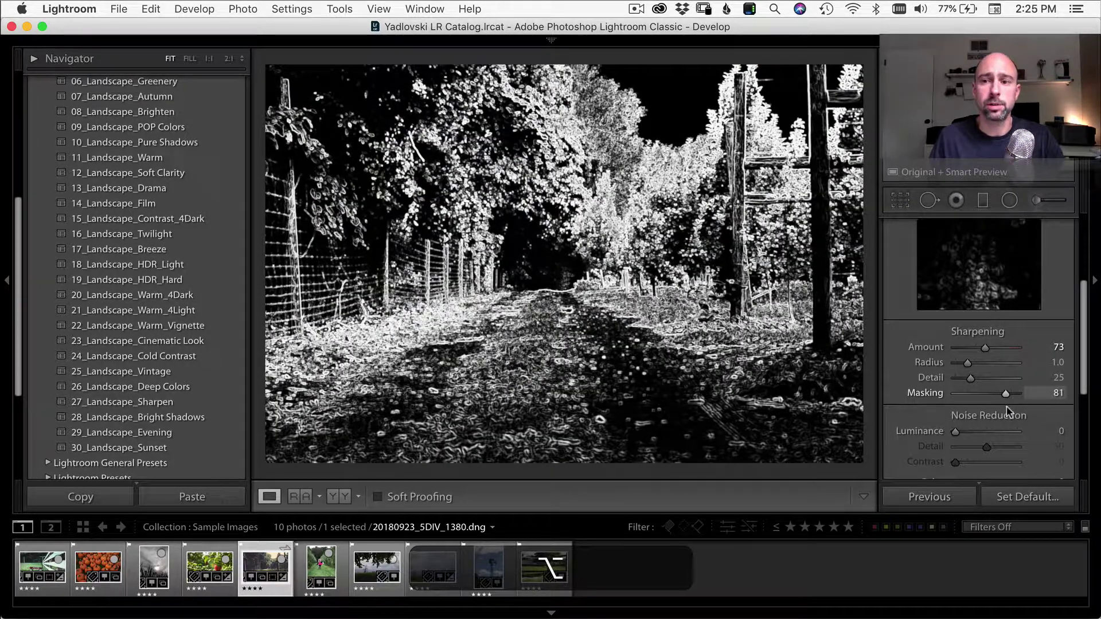
{"action": "left_click_drag", "start_coordinate": [1007, 407], "coordinate": [1008, 407]}
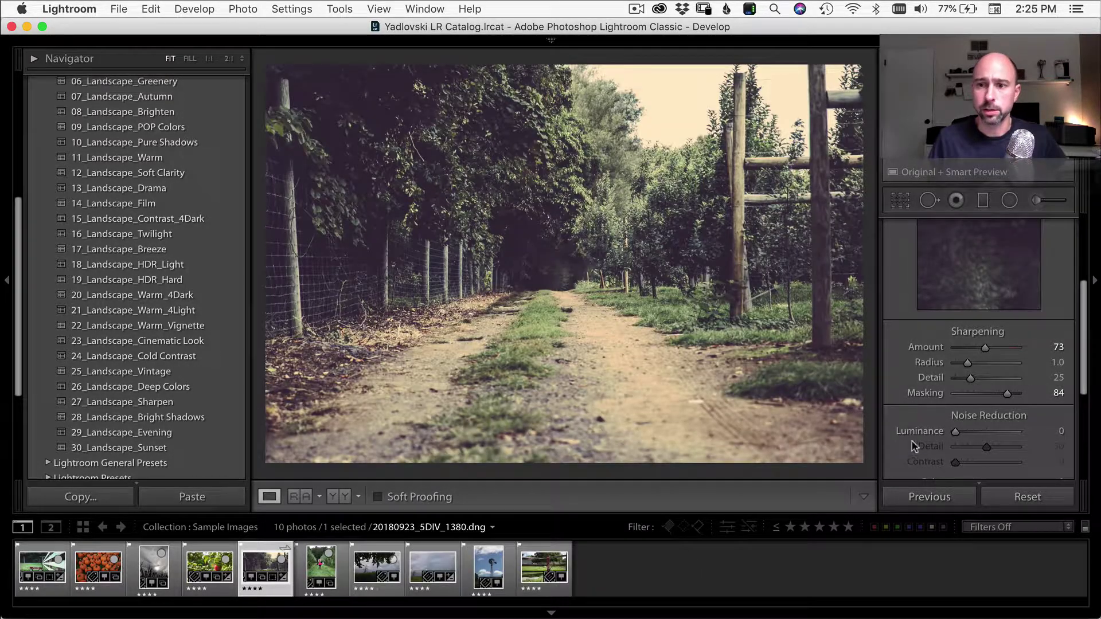
{"action": "scroll", "coordinate": [914, 453], "scroll_direction": "down", "scroll_amount": 5}
Step: Briefly enter and cancel cropping, then collapse the Detail and Transform panels
{"action": "key", "text": "r"}
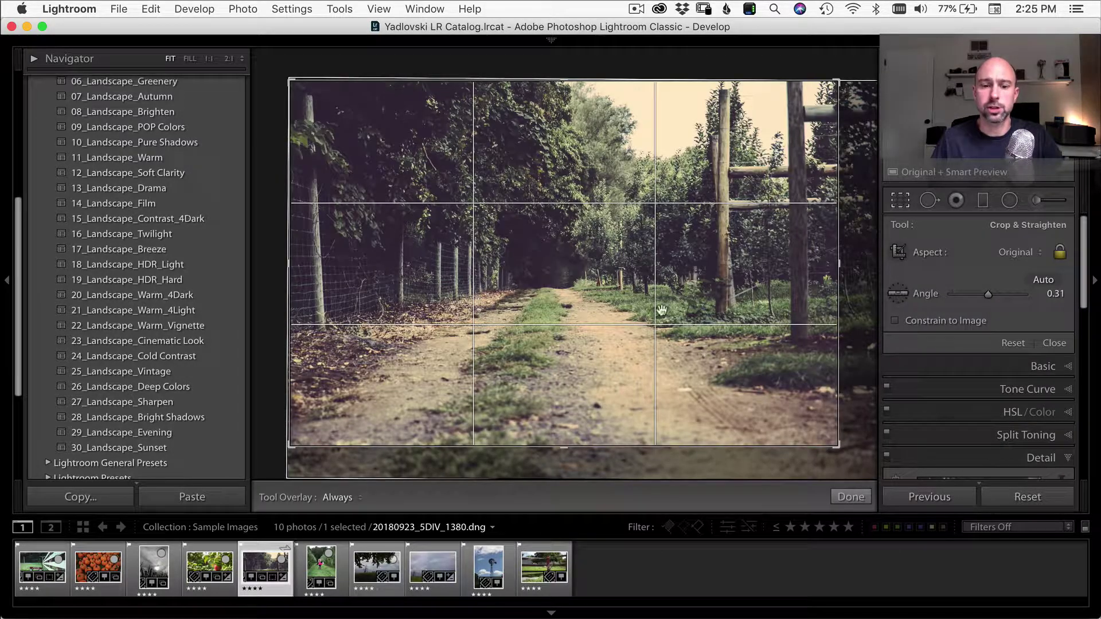
{"action": "key", "text": "Escape"}
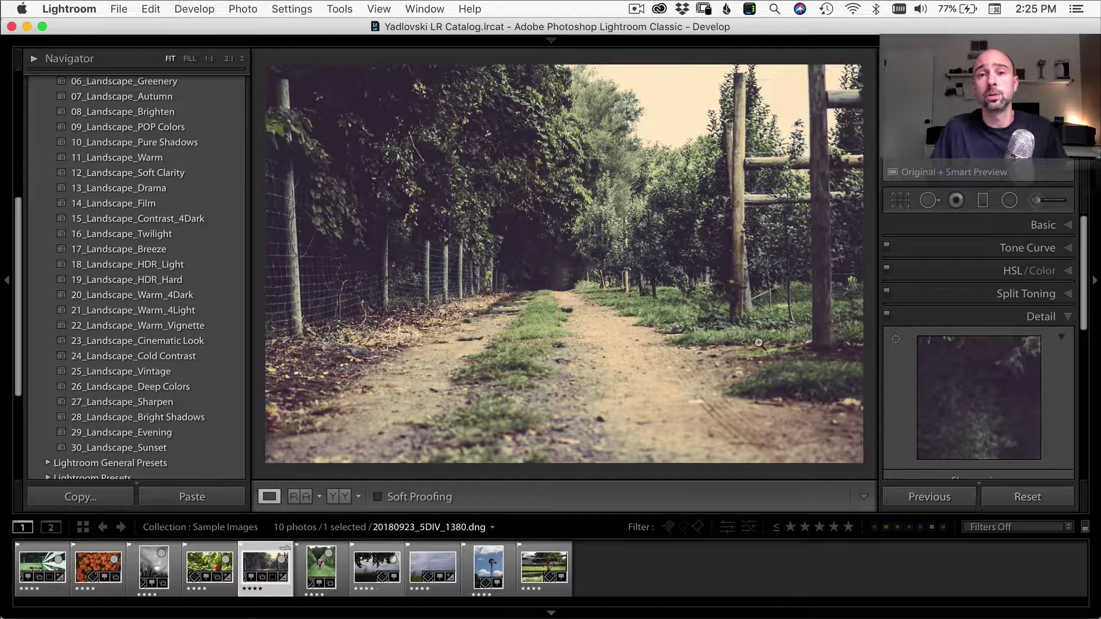
{"action": "left_click", "coordinate": [1026, 318]}
{"action": "left_click", "coordinate": [1030, 364]}
{"action": "left_click", "coordinate": [1037, 225]}
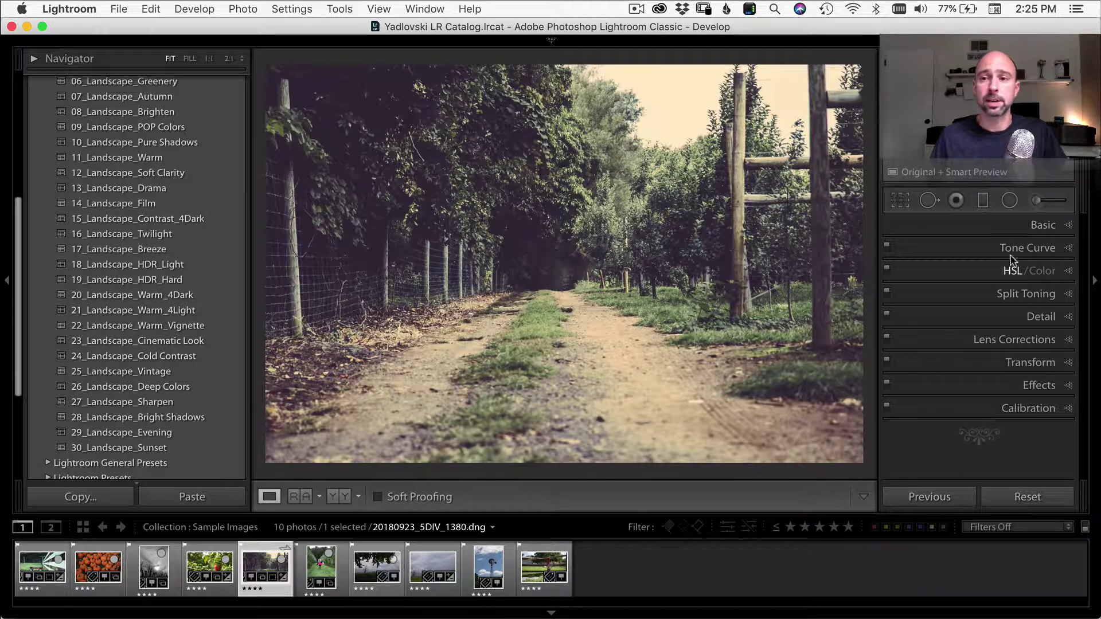
Step: Raise the path photo's Contrast to +33 and Shadows to +21, then select the cornfield photo
{"action": "left_click", "coordinate": [1042, 226]}
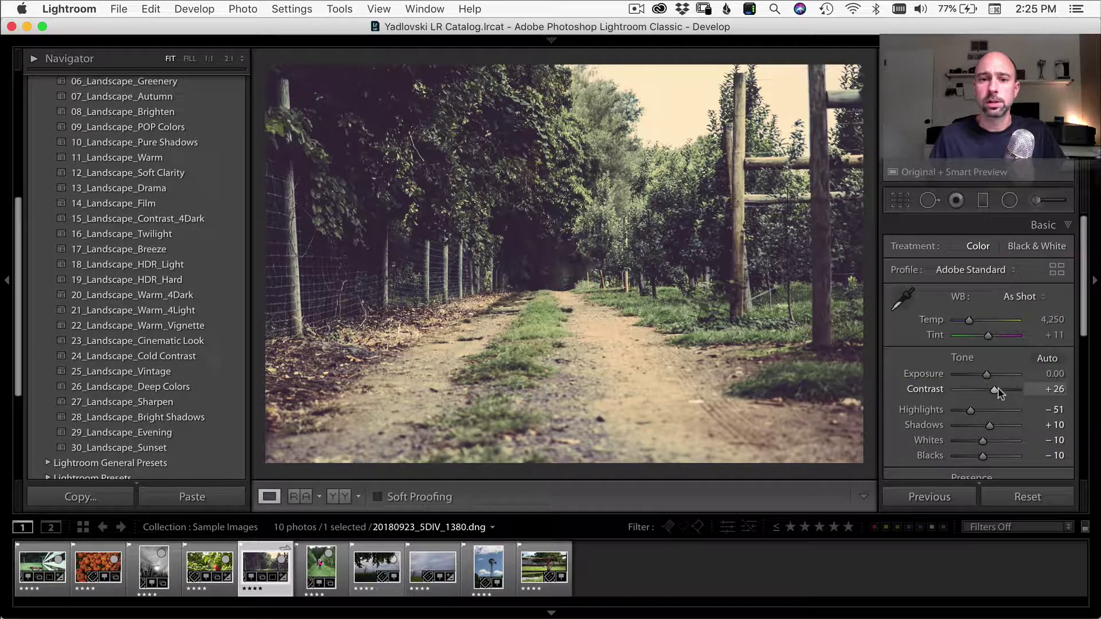
{"action": "left_click_drag", "start_coordinate": [994, 390], "coordinate": [992, 426]}
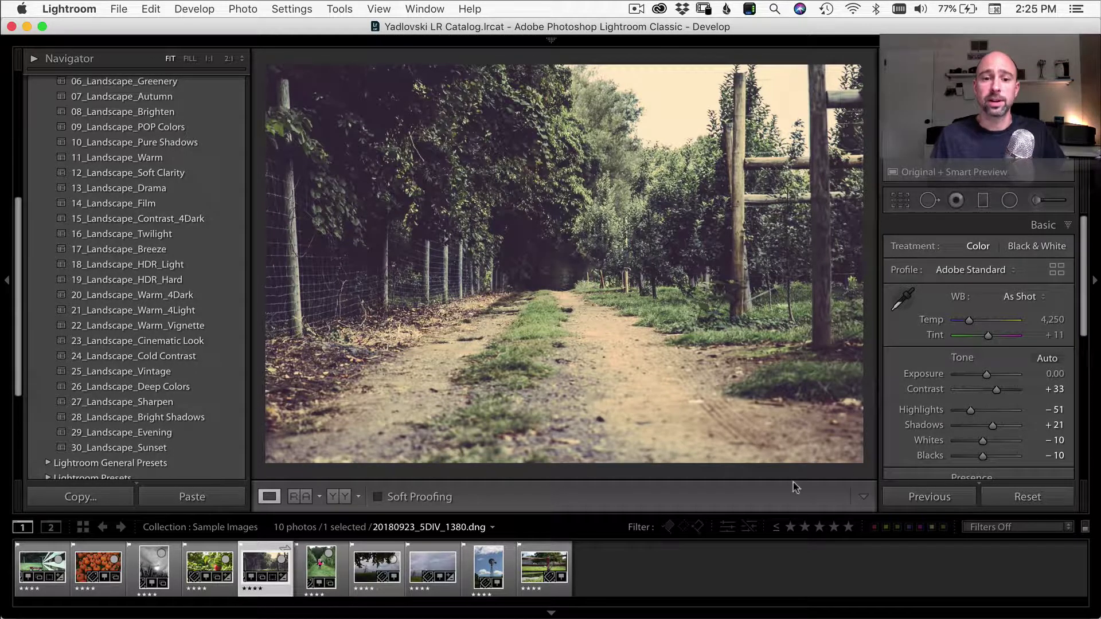
{"action": "left_click", "coordinate": [369, 553]}
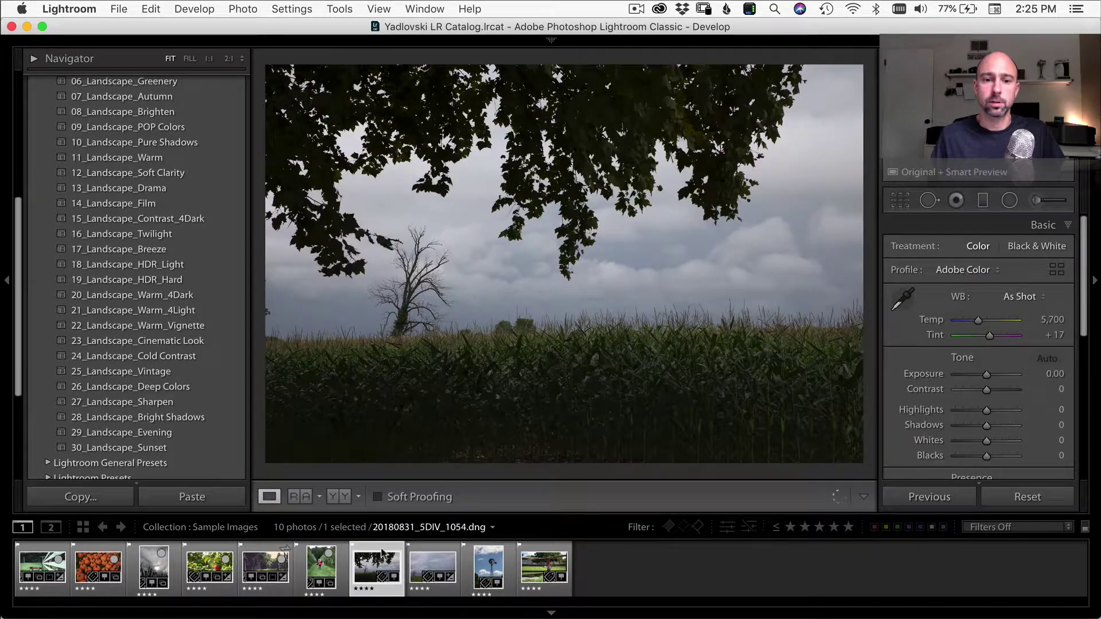
Step: Apply 26_Landscape_Deep Colors to the girl-in-orchard photo with Highlights -59 and Daylight white balance
{"action": "left_click", "coordinate": [321, 571]}
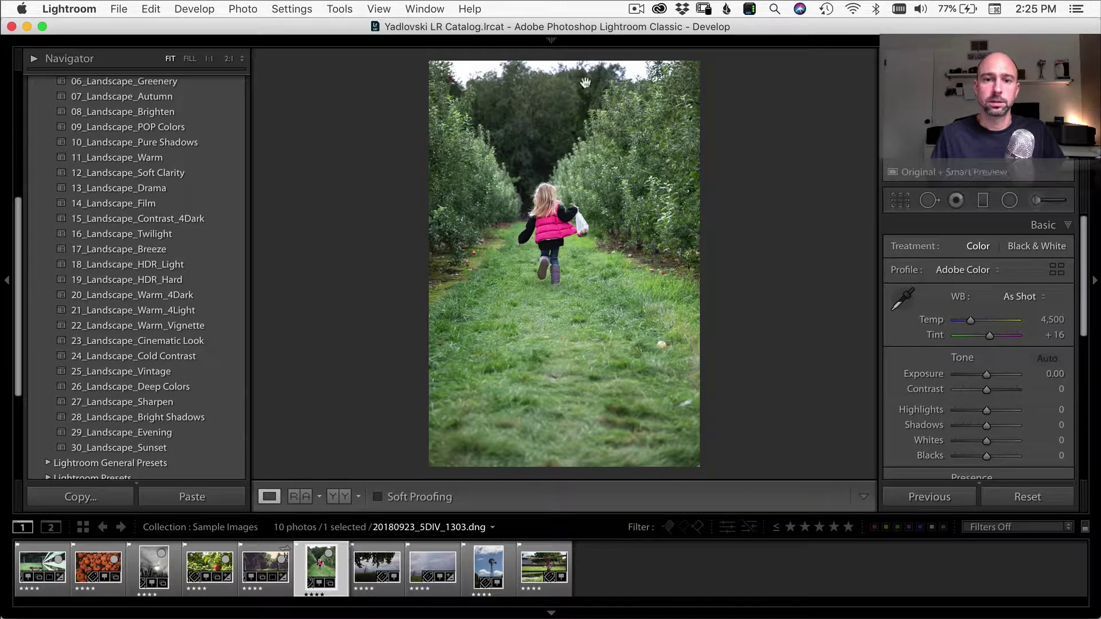
{"action": "left_click", "coordinate": [178, 387]}
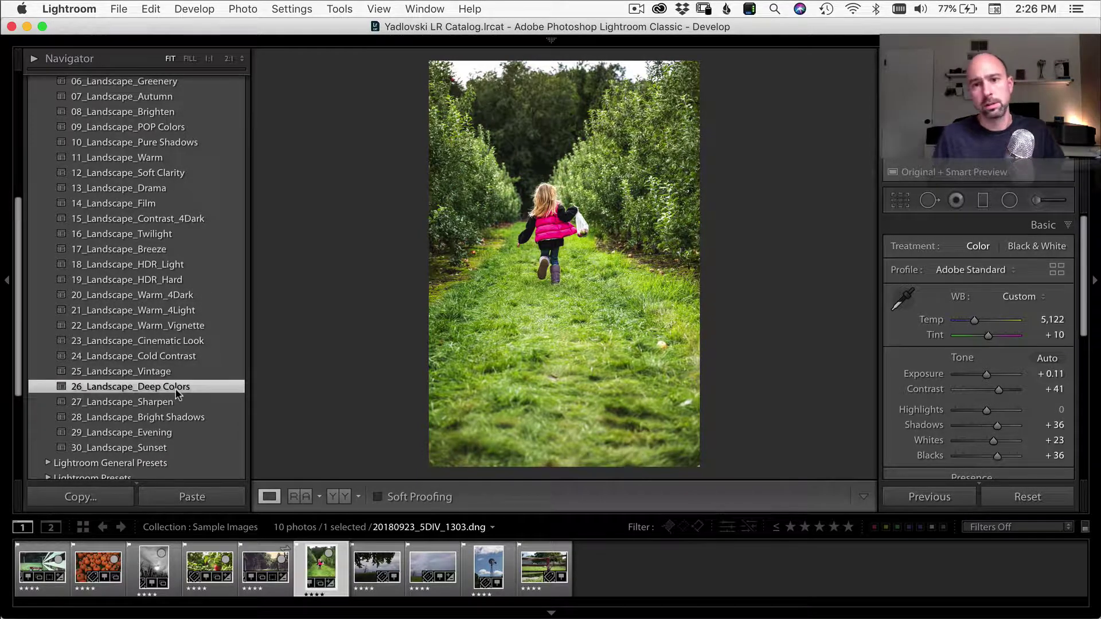
{"action": "left_click_drag", "start_coordinate": [987, 411], "coordinate": [975, 412]}
{"action": "left_click", "coordinate": [1019, 297]}
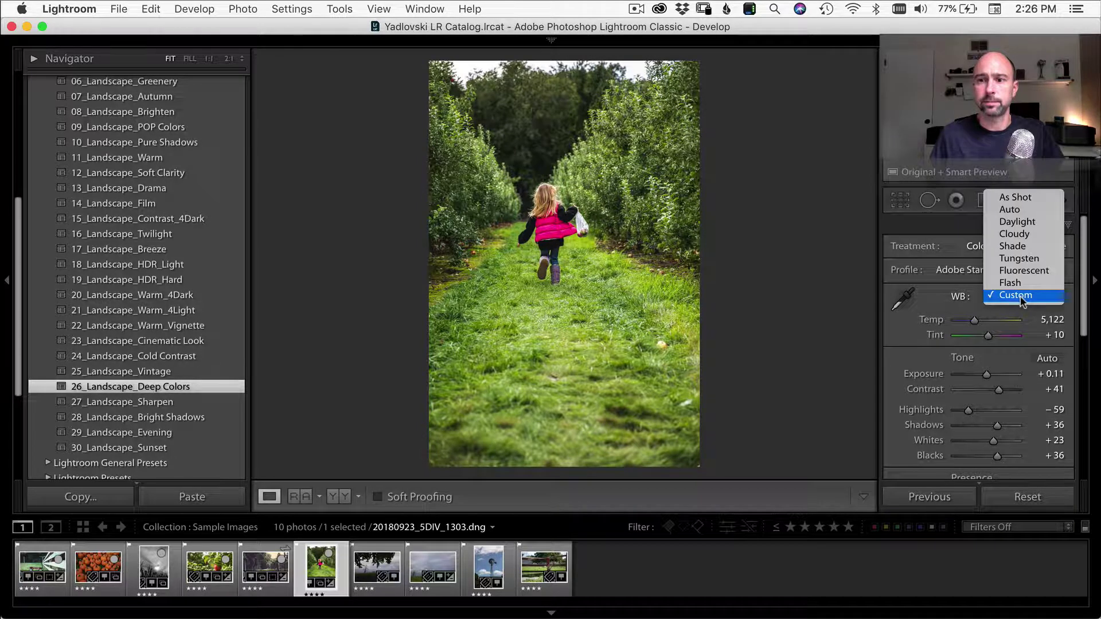
{"action": "left_click", "coordinate": [1037, 224]}
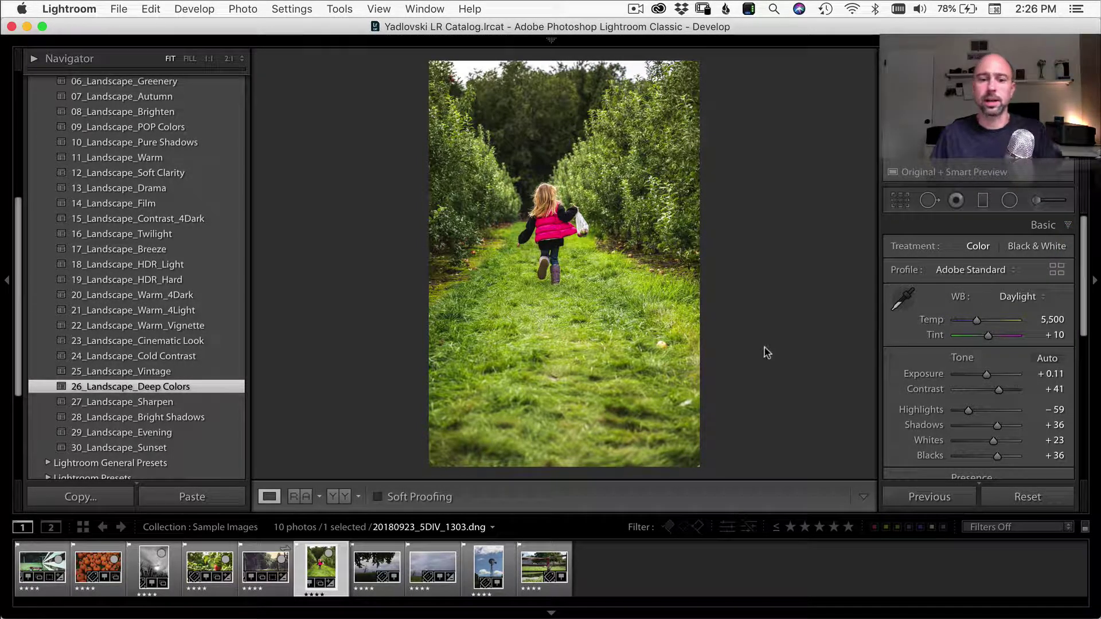
Step: Crop the orchard photo tighter around the running girl
{"action": "key", "text": "r"}
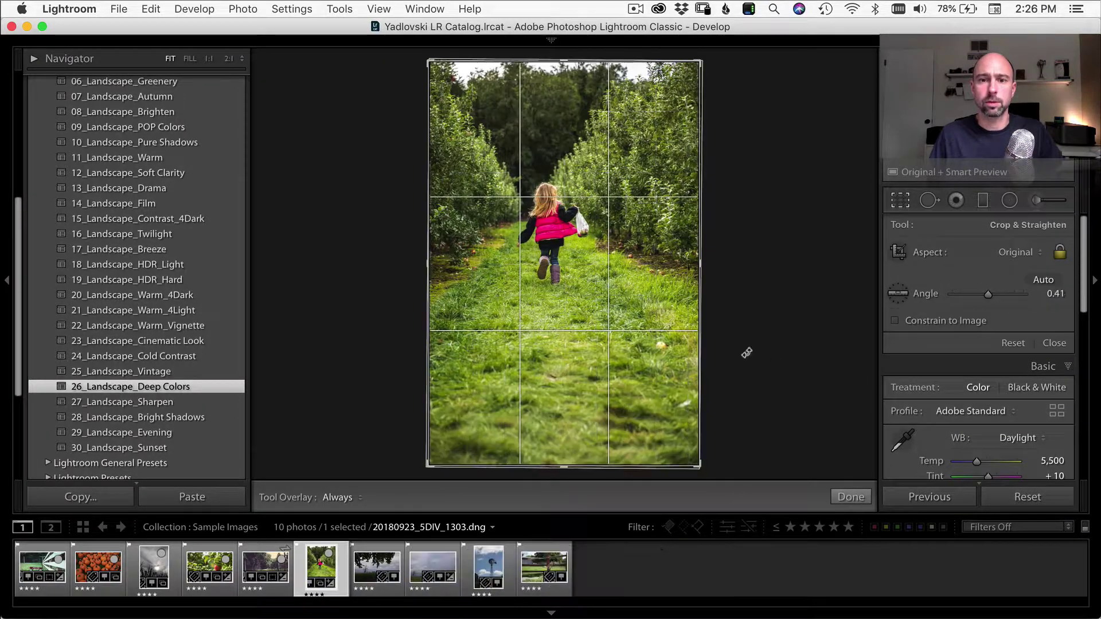
{"action": "left_click_drag", "start_coordinate": [695, 463], "coordinate": [667, 417]}
{"action": "left_click_drag", "start_coordinate": [608, 351], "coordinate": [633, 305]}
Step: Add a graduated filter over the foreground grass with Exposure -0.73, Highlights -29, Sharpness -100
{"action": "key", "text": "m"}
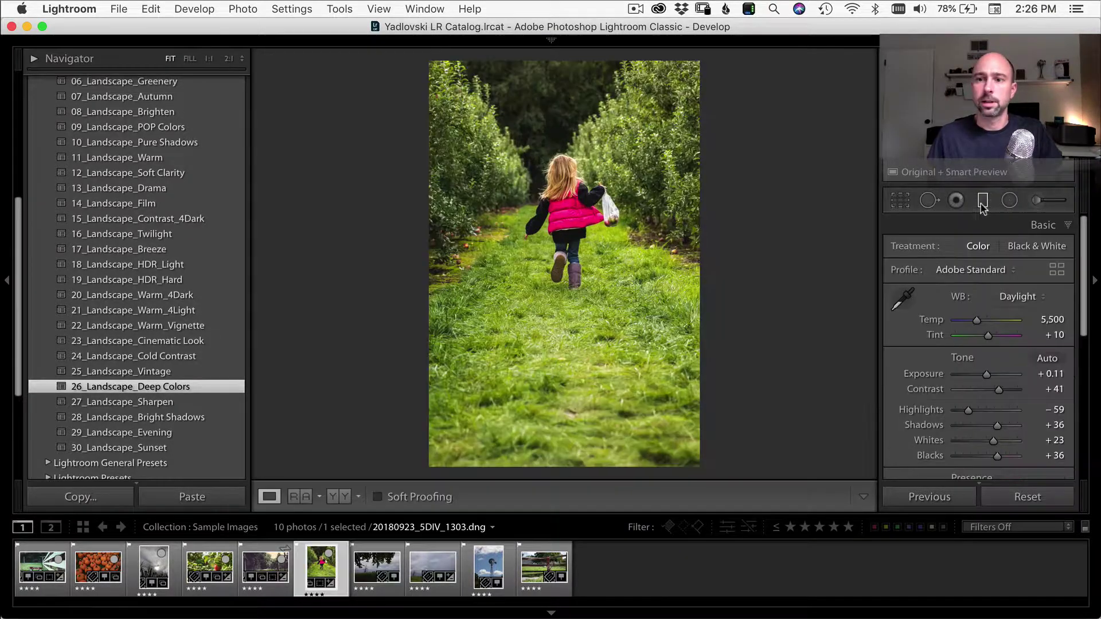
{"action": "left_click_drag", "start_coordinate": [558, 360], "coordinate": [556, 274]}
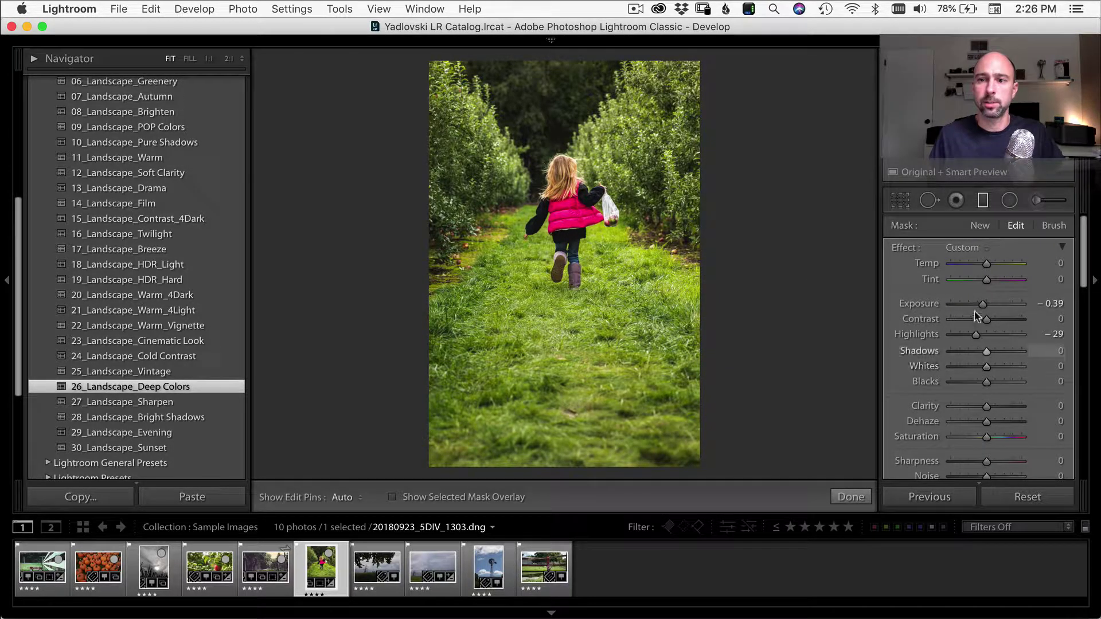
{"action": "left_click_drag", "start_coordinate": [979, 304], "coordinate": [977, 305]}
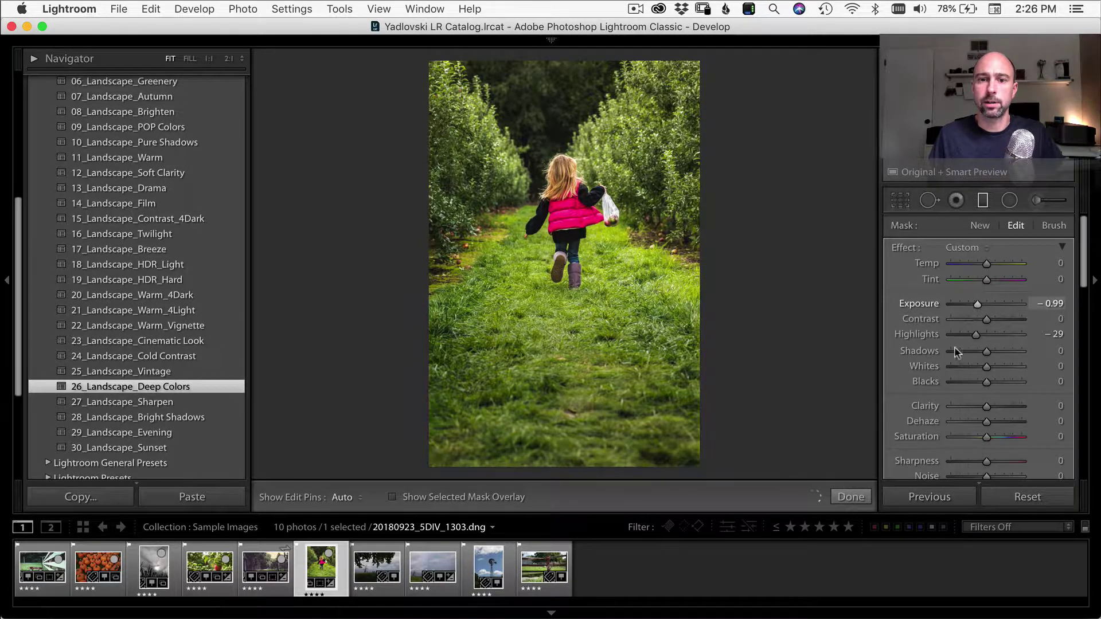
{"action": "scroll", "coordinate": [975, 355], "scroll_direction": "down", "scroll_amount": 5}
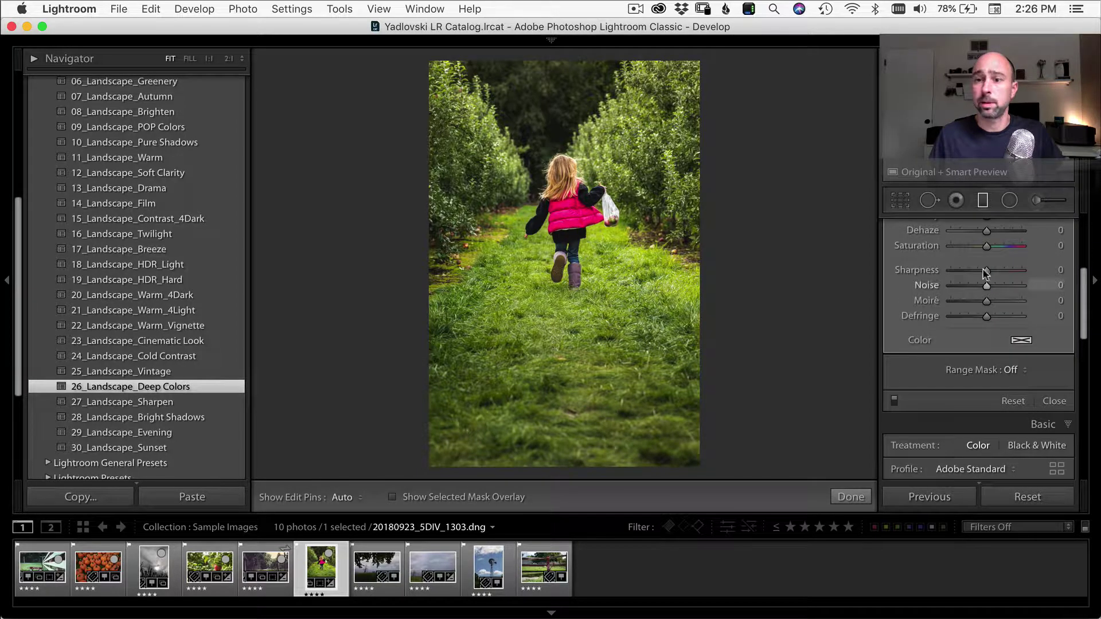
{"action": "left_click_drag", "start_coordinate": [986, 270], "coordinate": [946, 270]}
{"action": "scroll", "coordinate": [929, 356], "scroll_direction": "up", "scroll_amount": 3}
{"action": "scroll", "coordinate": [937, 345], "scroll_direction": "up", "scroll_amount": 3}
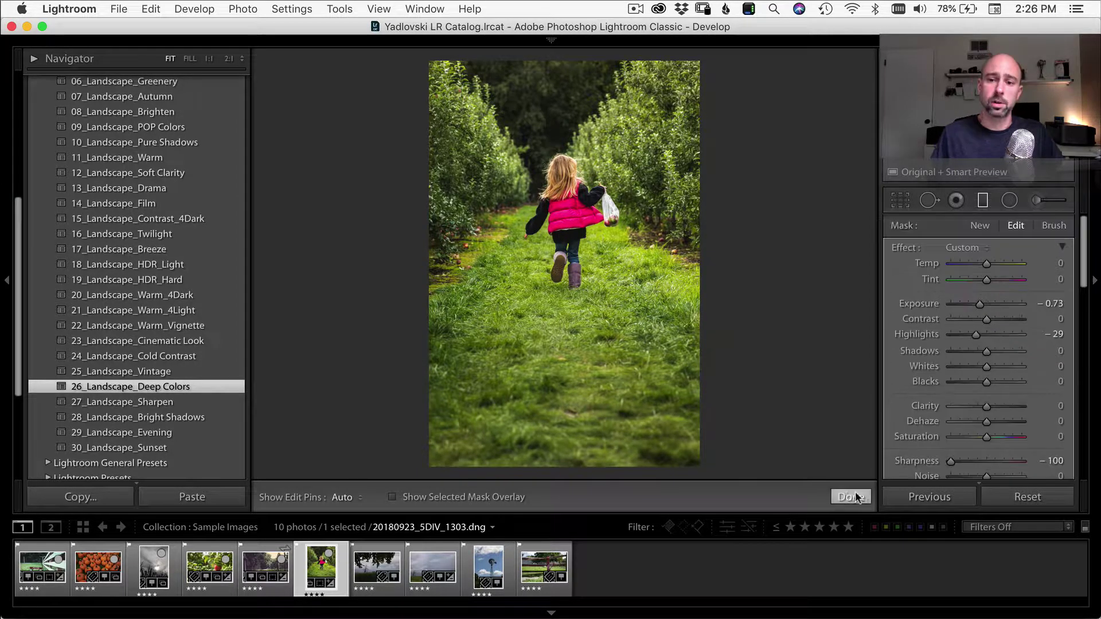
{"action": "left_click", "coordinate": [850, 497]}
Step: Compare before and after, then set white balance to Auto (4,950, Tint +30)
{"action": "key", "text": "backslash"}
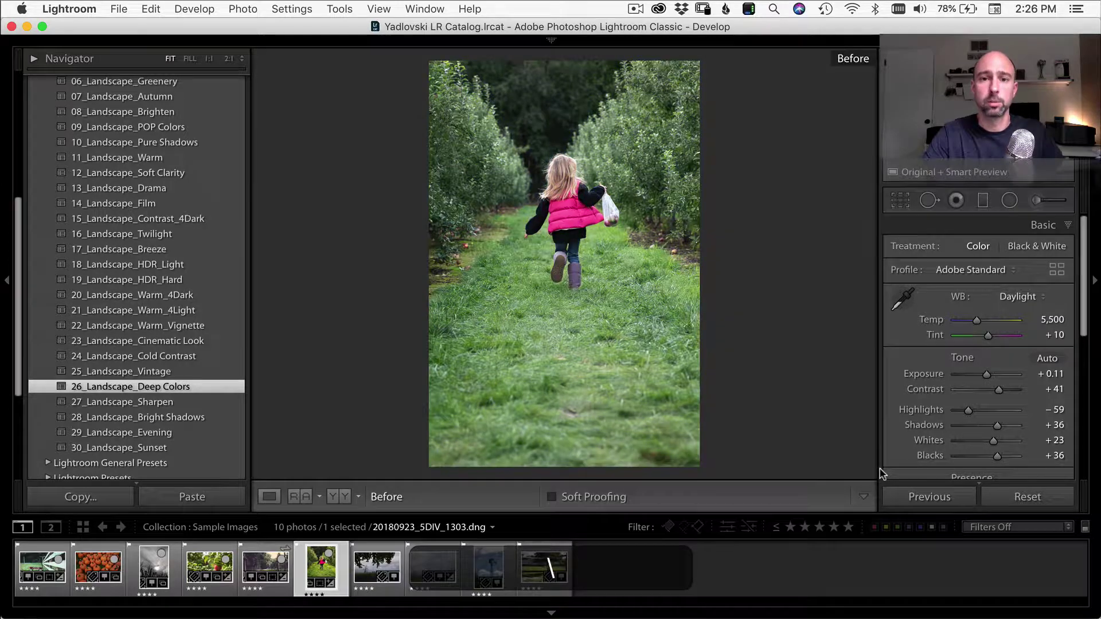
{"action": "key", "text": "backslash"}
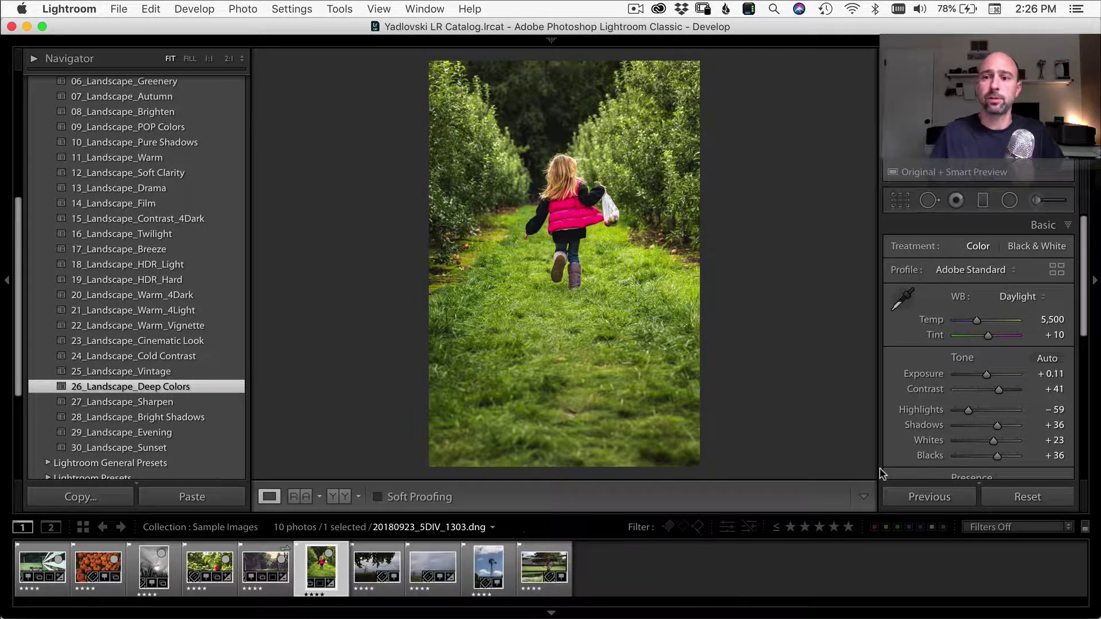
{"action": "left_click", "coordinate": [1014, 298]}
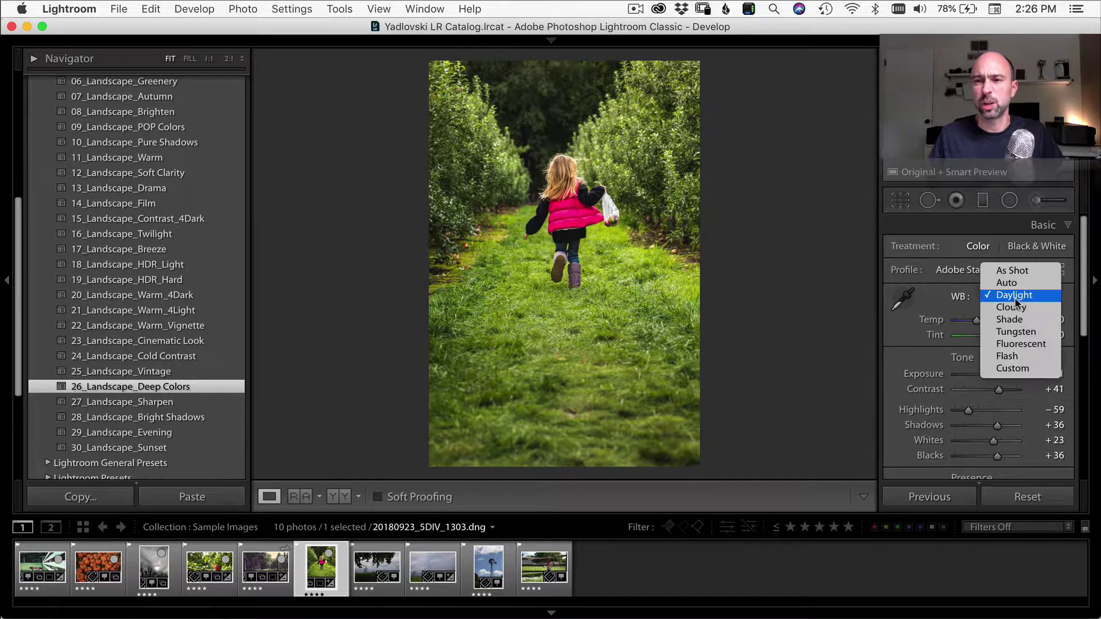
{"action": "left_click", "coordinate": [1030, 285]}
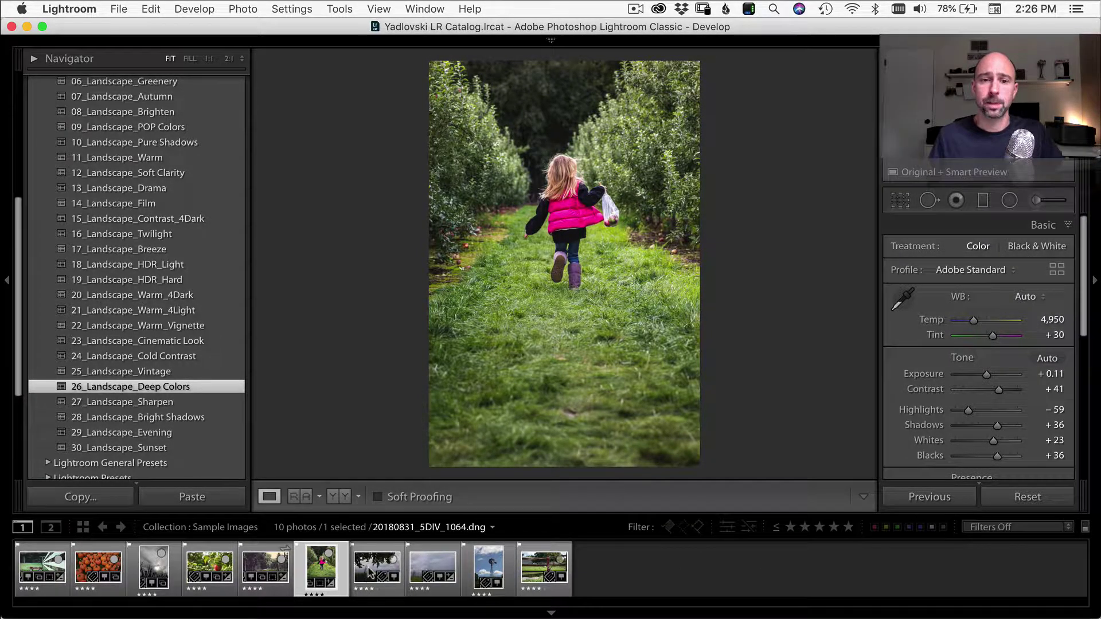
Step: Open the bare-tree cornfield photo 20180831_5DIV_1054.dng, still unedited at As Shot
{"action": "left_click", "coordinate": [370, 572]}
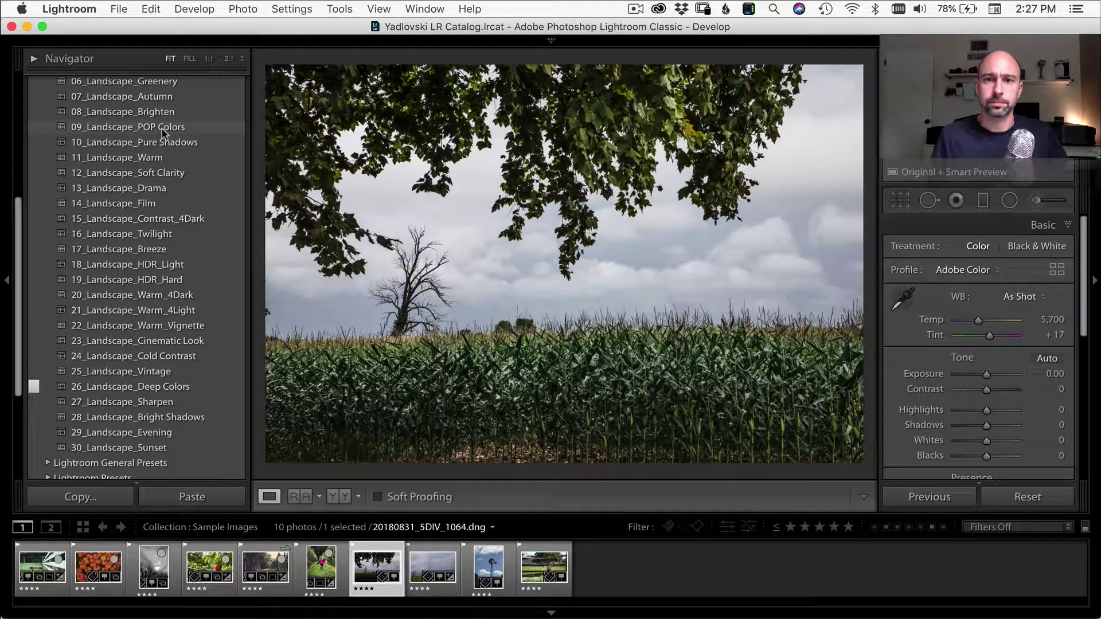
{"action": "scroll", "coordinate": [172, 137], "scroll_direction": "up", "scroll_amount": 3}
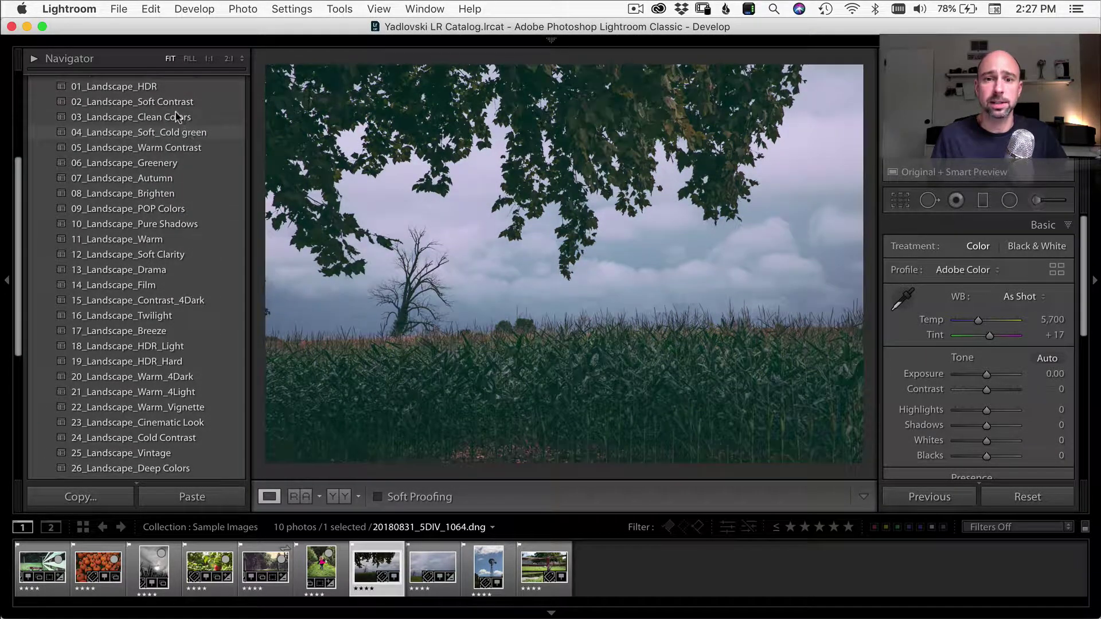
Step: Apply 04_Landscape_Soft_Cold green to the cornfield photo, then raise contrast and exposure to +0.55
{"action": "left_click", "coordinate": [194, 135]}
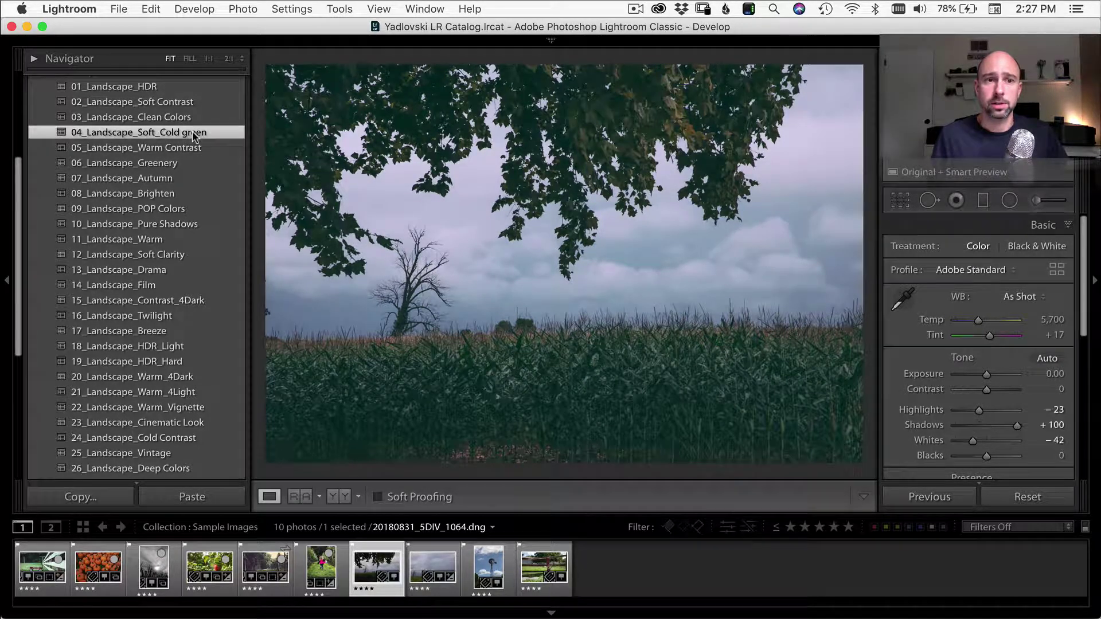
{"action": "scroll", "coordinate": [998, 445], "scroll_direction": "down", "scroll_amount": 4}
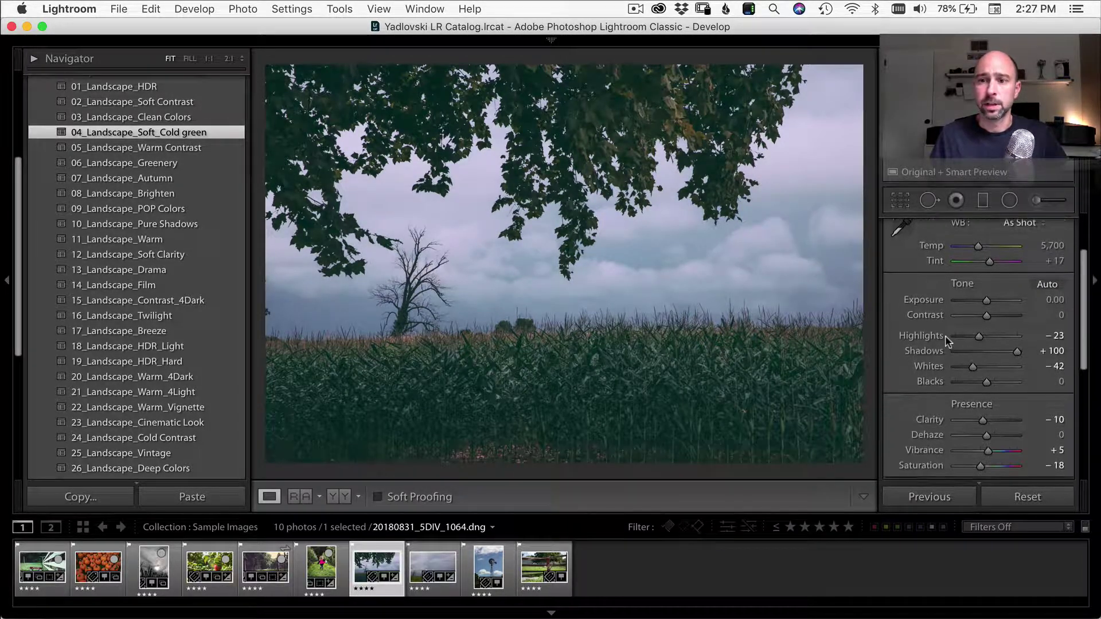
{"action": "left_click_drag", "start_coordinate": [987, 314], "coordinate": [972, 336]}
{"action": "scroll", "coordinate": [975, 448], "scroll_direction": "down", "scroll_amount": 2}
{"action": "scroll", "coordinate": [987, 344], "scroll_direction": "up", "scroll_amount": 3}
{"action": "left_click_drag", "start_coordinate": [987, 310], "coordinate": [989, 309]}
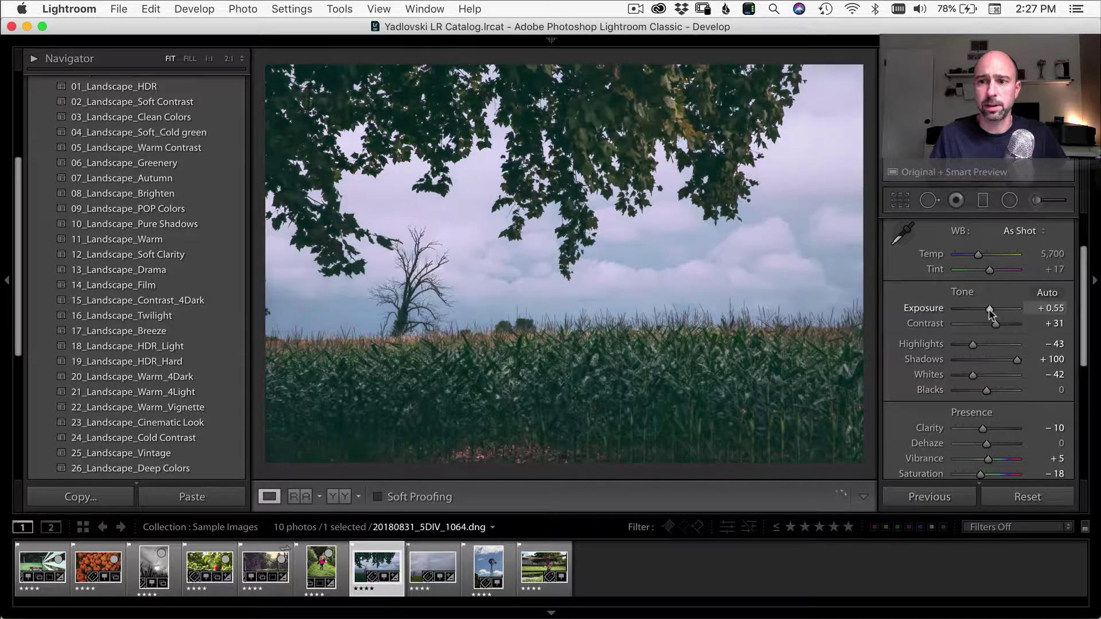
Step: Undo the Clarity adjustment to keep it at −10 and expand the Tone Curve panel
{"action": "scroll", "coordinate": [910, 409], "scroll_direction": "down", "scroll_amount": 3}
{"action": "left_click_drag", "start_coordinate": [990, 280], "coordinate": [1003, 285]}
{"action": "key", "text": "super+z"}
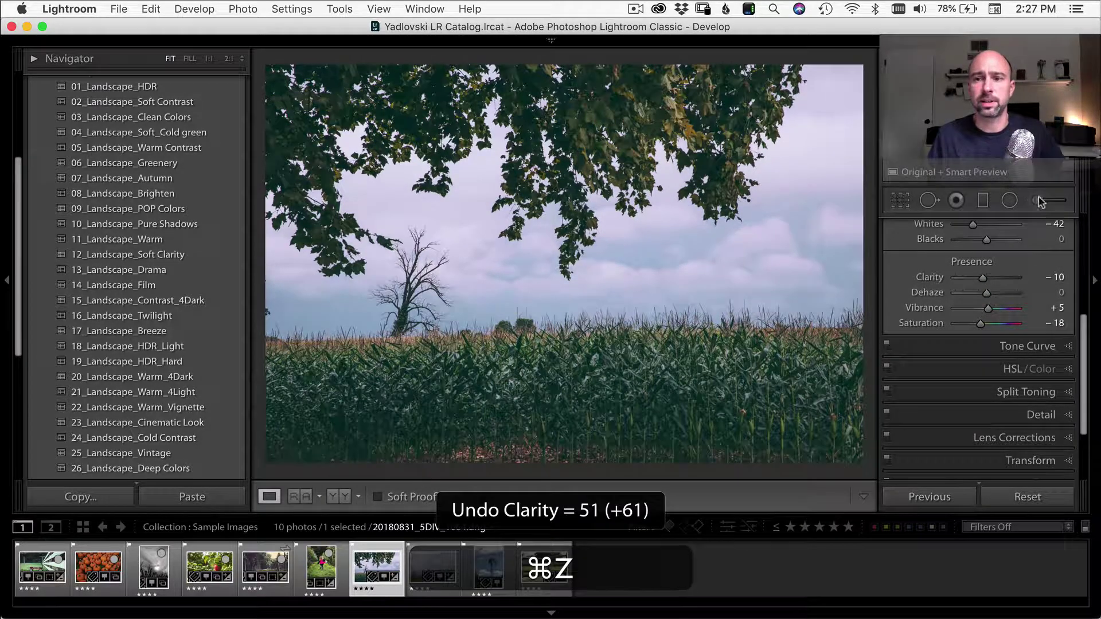
{"action": "left_click", "coordinate": [1001, 346]}
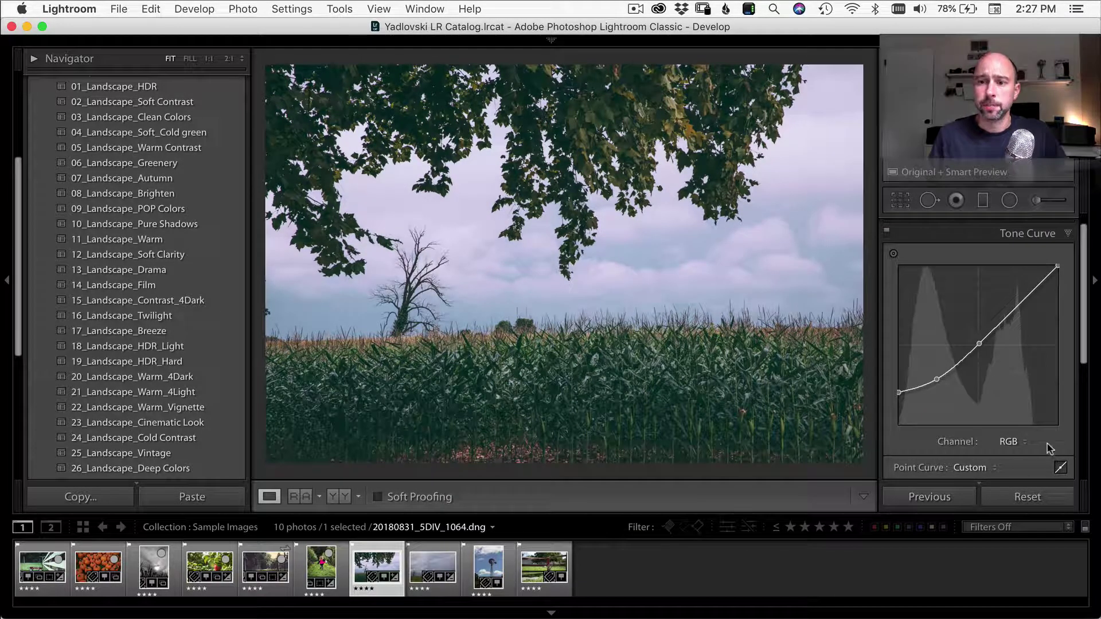
{"action": "scroll", "coordinate": [1054, 436], "scroll_direction": "down", "scroll_amount": 3}
{"action": "scroll", "coordinate": [1006, 352], "scroll_direction": "up", "scroll_amount": 2}
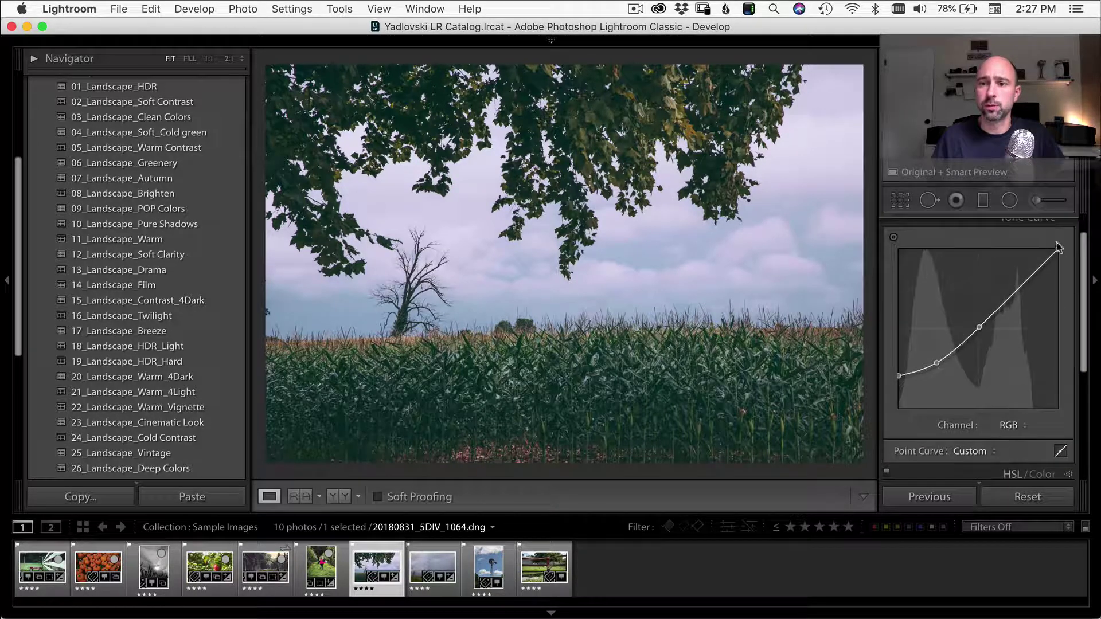
{"action": "scroll", "coordinate": [1061, 395], "scroll_direction": "down", "scroll_amount": 5}
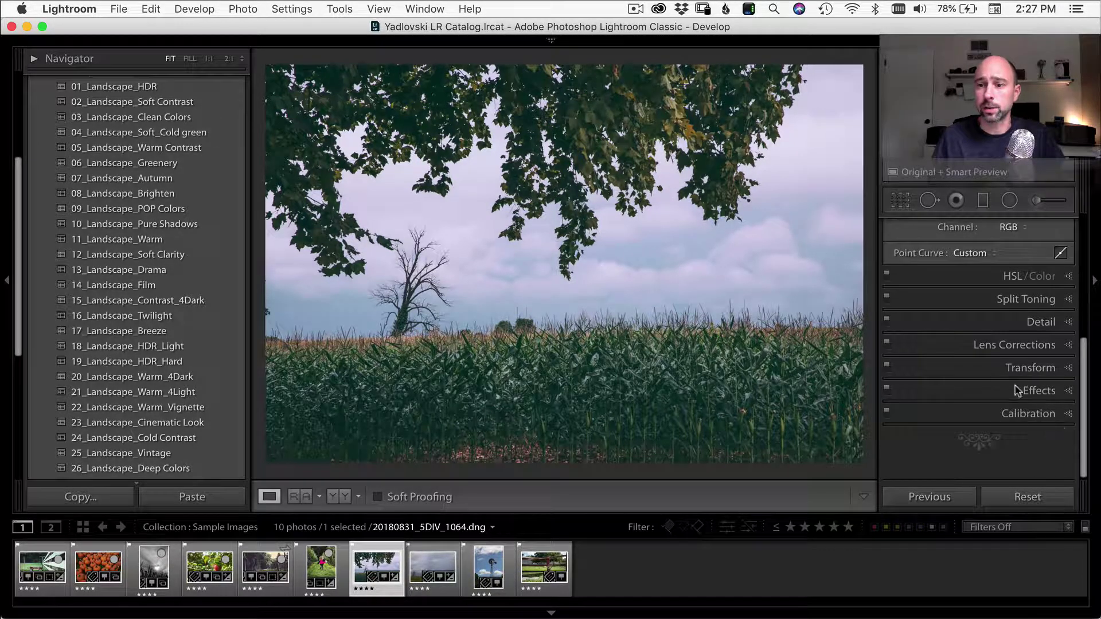
Step: Select the fence-and-bicycle photo and apply the 25_Landscape_Vintage preset
{"action": "left_click", "coordinate": [1040, 390]}
{"action": "left_click", "coordinate": [544, 567]}
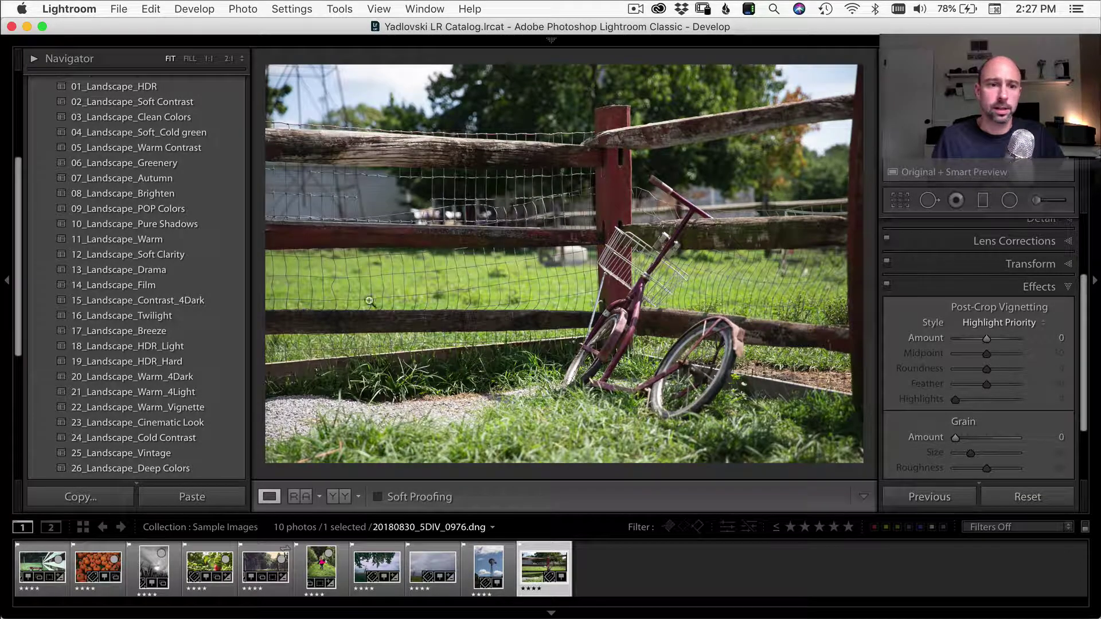
{"action": "left_click", "coordinate": [167, 454]}
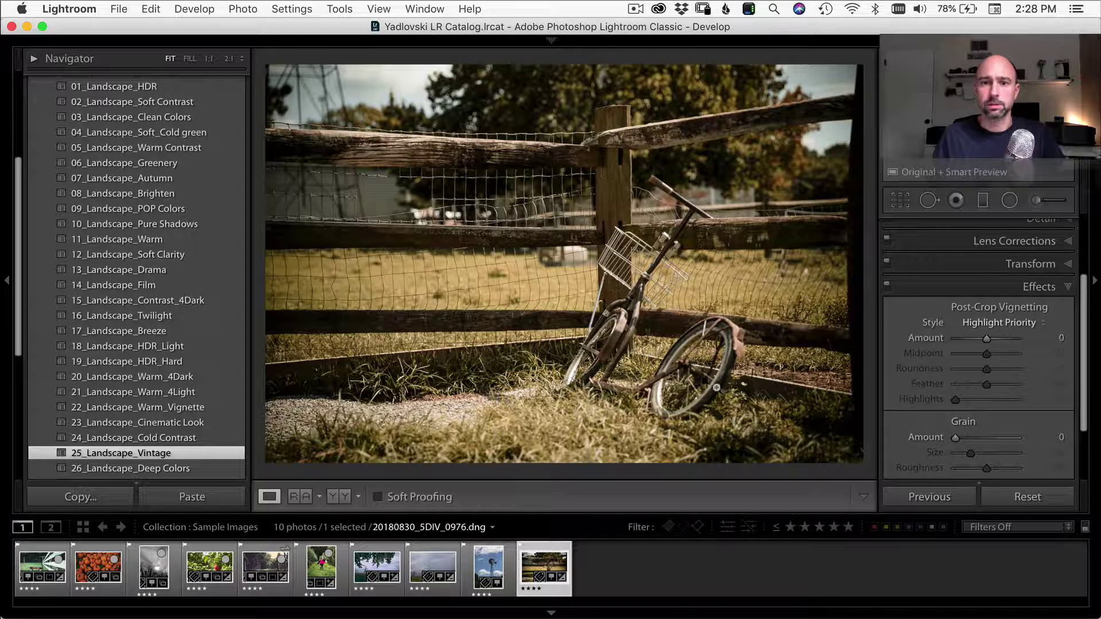
{"action": "scroll", "coordinate": [1085, 310], "scroll_direction": "up", "scroll_amount": 4}
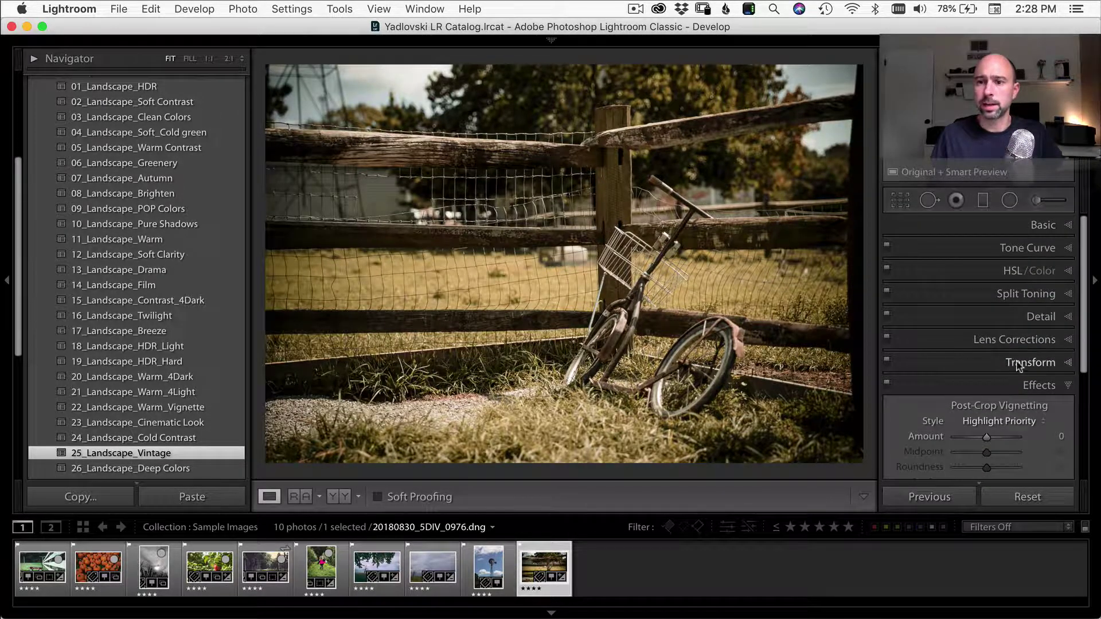
Step: Enable lens profile corrections and chromatic aberration removal in Lens Corrections
{"action": "left_click", "coordinate": [1018, 365]}
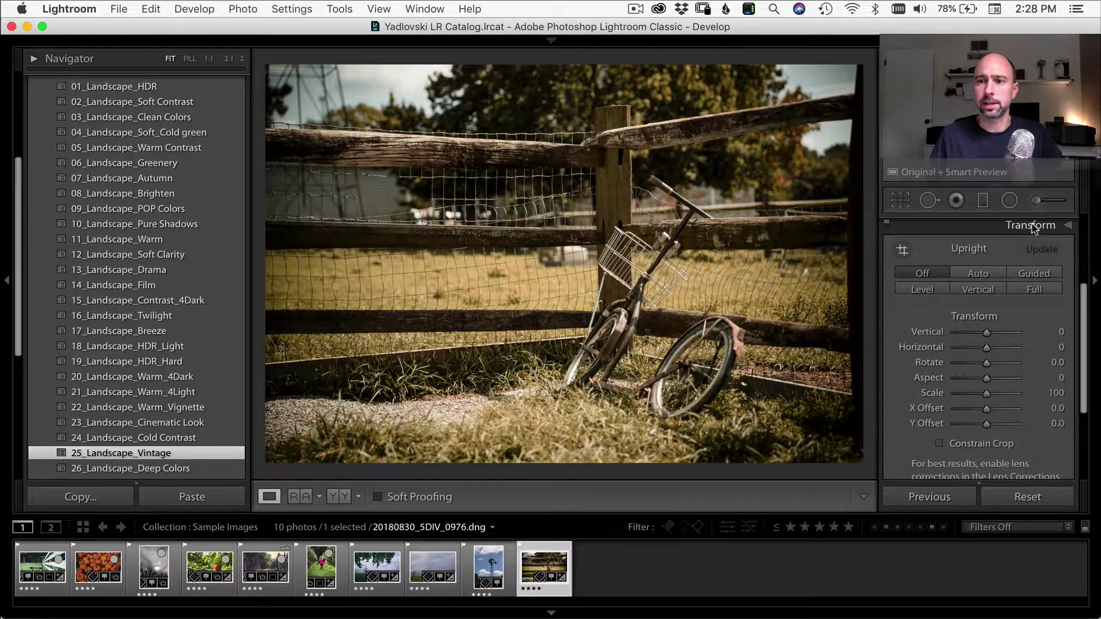
{"action": "left_click", "coordinate": [1032, 226]}
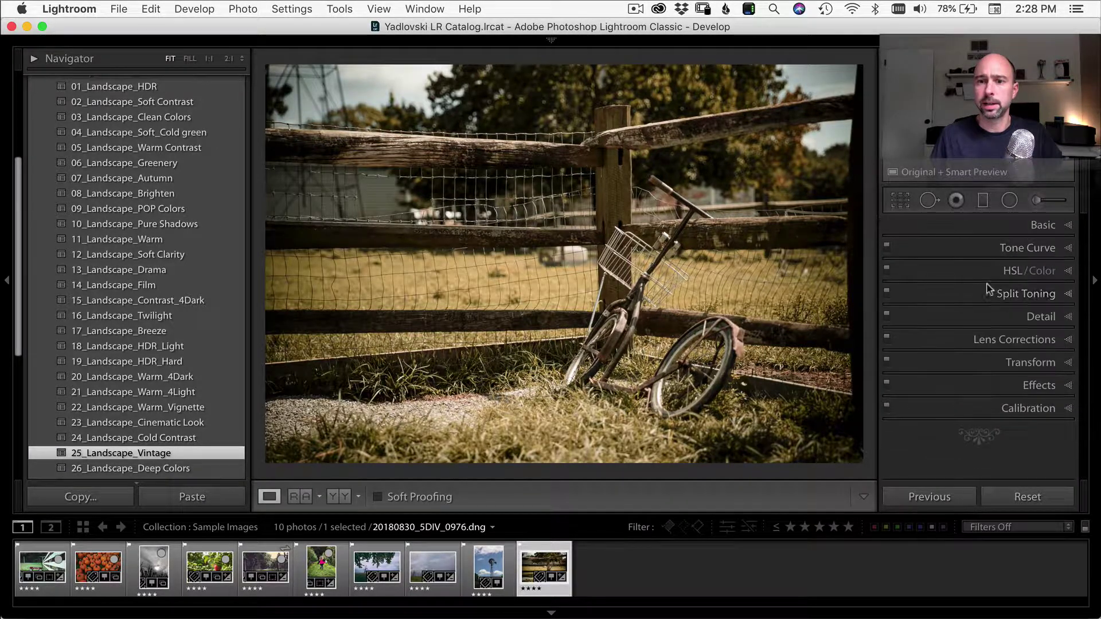
{"action": "left_click", "coordinate": [1018, 339]}
{"action": "left_click", "coordinate": [940, 288]}
{"action": "left_click", "coordinate": [1027, 274]}
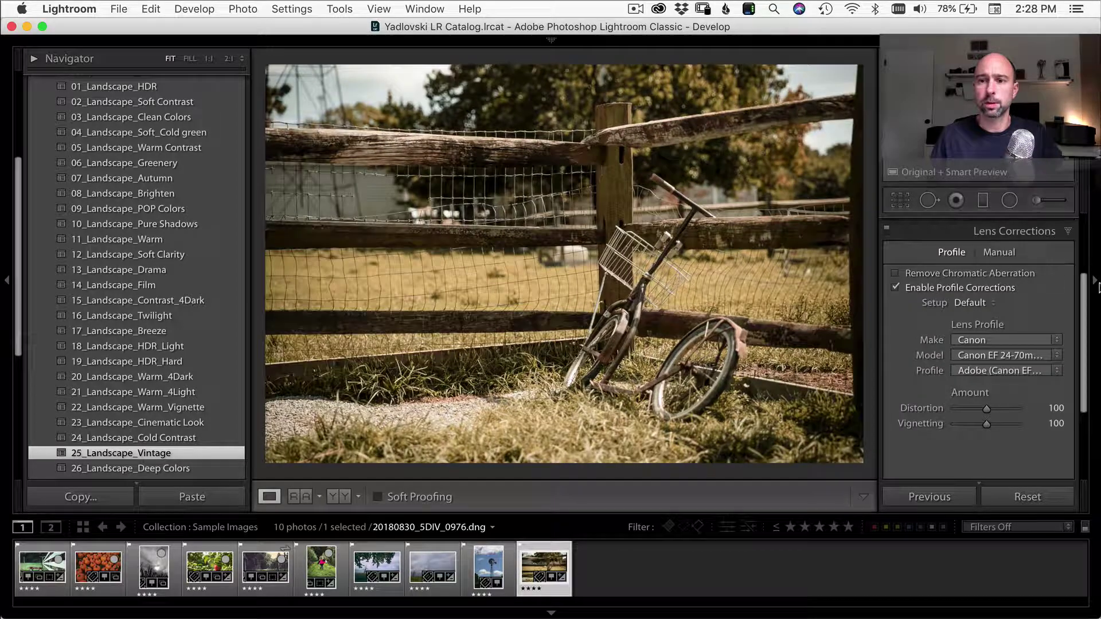
Step: Raise the Detail panel's sharpening Masking to 93
{"action": "scroll", "coordinate": [1084, 326], "scroll_direction": "up", "scroll_amount": 3}
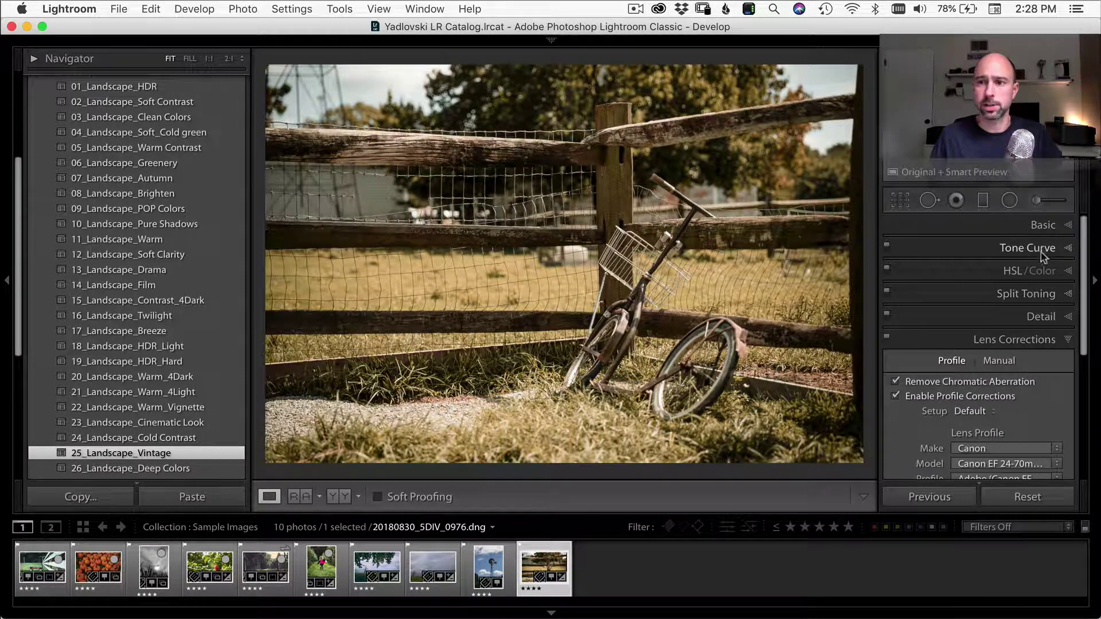
{"action": "left_click", "coordinate": [1037, 316]}
{"action": "scroll", "coordinate": [1032, 346], "scroll_direction": "down", "scroll_amount": 1}
{"action": "scroll", "coordinate": [1033, 346], "scroll_direction": "down", "scroll_amount": 1}
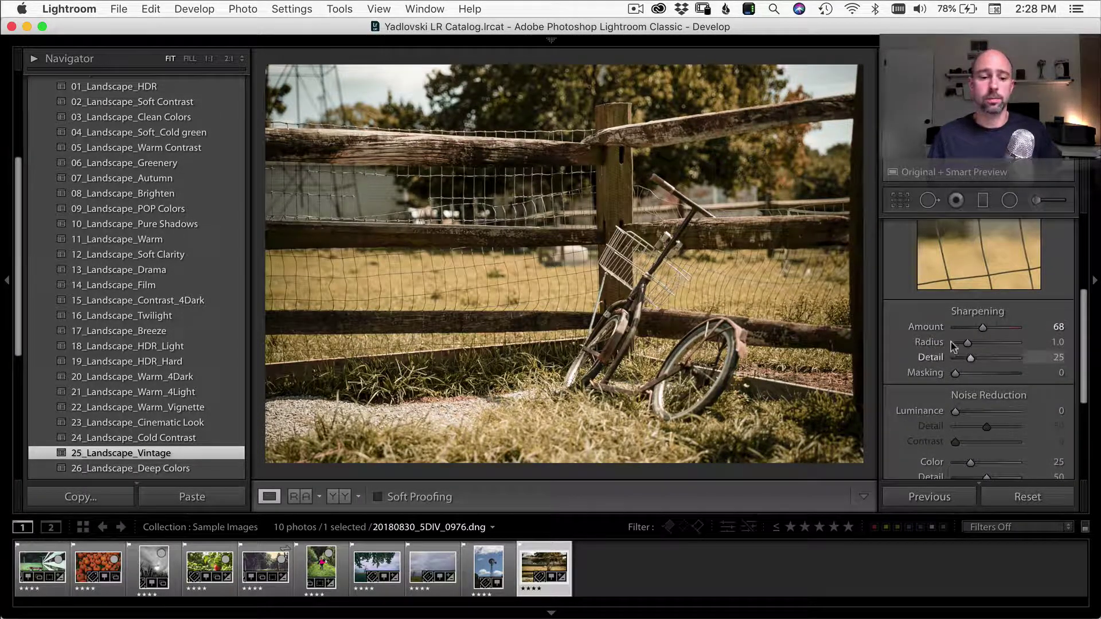
{"action": "left_click_drag", "start_coordinate": [955, 375], "coordinate": [1013, 380]}
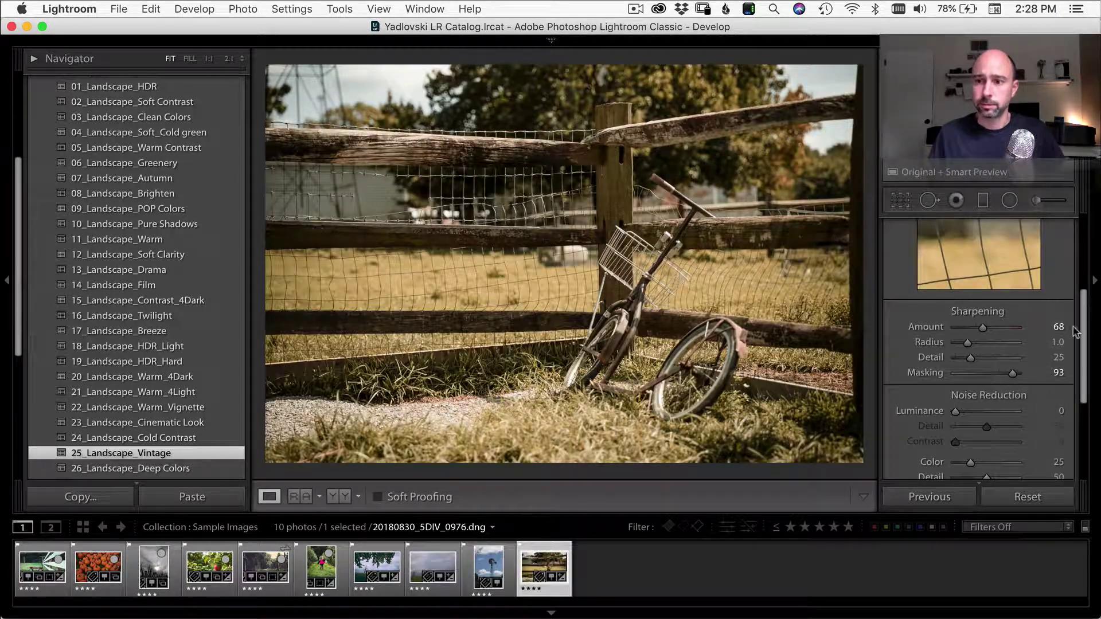
{"action": "scroll", "coordinate": [1081, 333], "scroll_direction": "up", "scroll_amount": 5}
Step: Apply the 29_Landscape_Evening preset to the bicycle photo
{"action": "left_click", "coordinate": [1043, 230]}
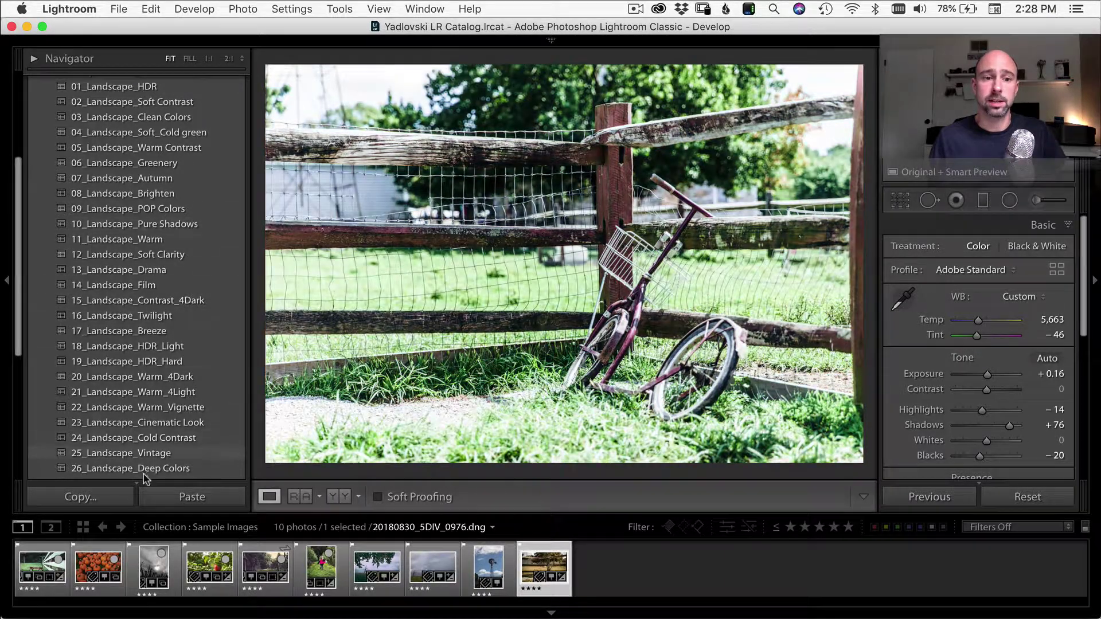
{"action": "scroll", "coordinate": [184, 361], "scroll_direction": "down", "scroll_amount": 3}
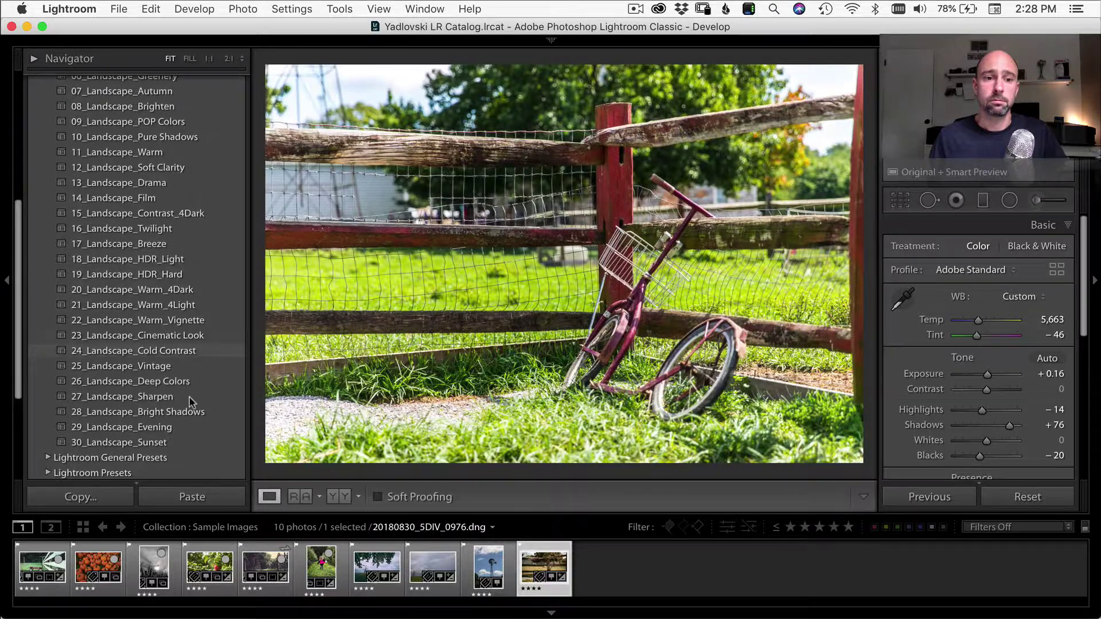
{"action": "left_click", "coordinate": [164, 428]}
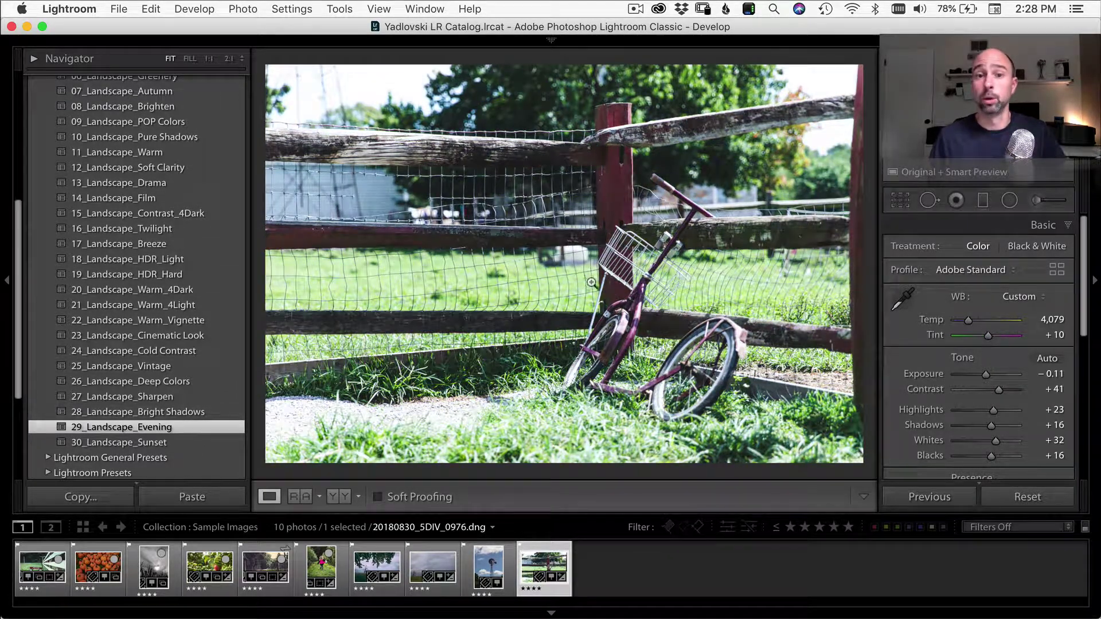
Step: Set the post-crop vignetting Amount to −19 in the Effects panel
{"action": "scroll", "coordinate": [952, 439], "scroll_direction": "down", "scroll_amount": 5}
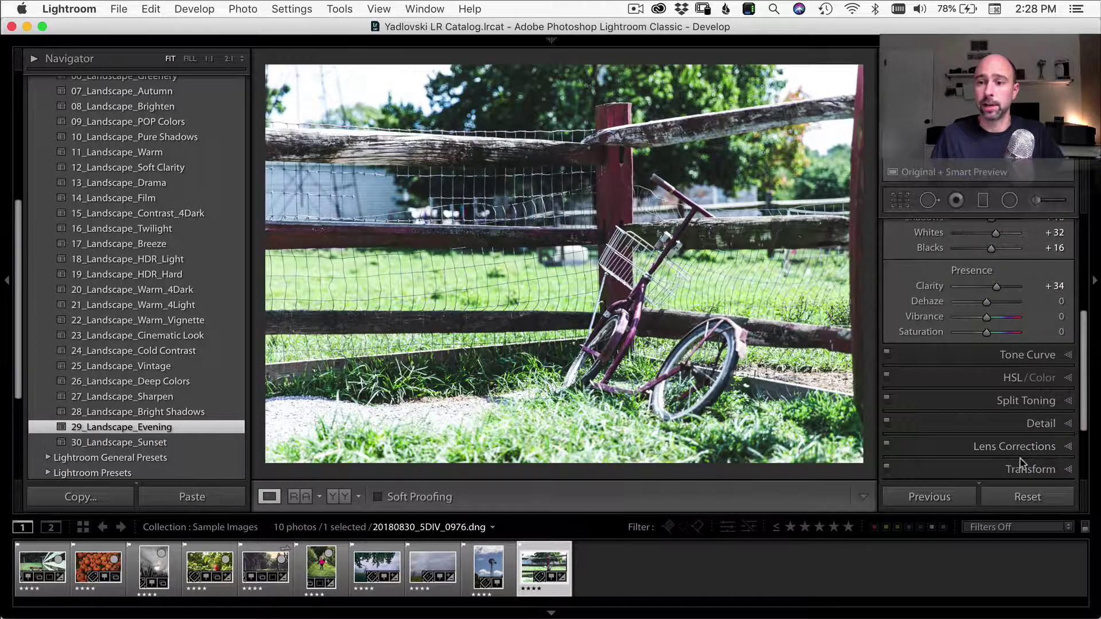
{"action": "scroll", "coordinate": [1029, 453], "scroll_direction": "down", "scroll_amount": 5}
{"action": "left_click", "coordinate": [1041, 385]}
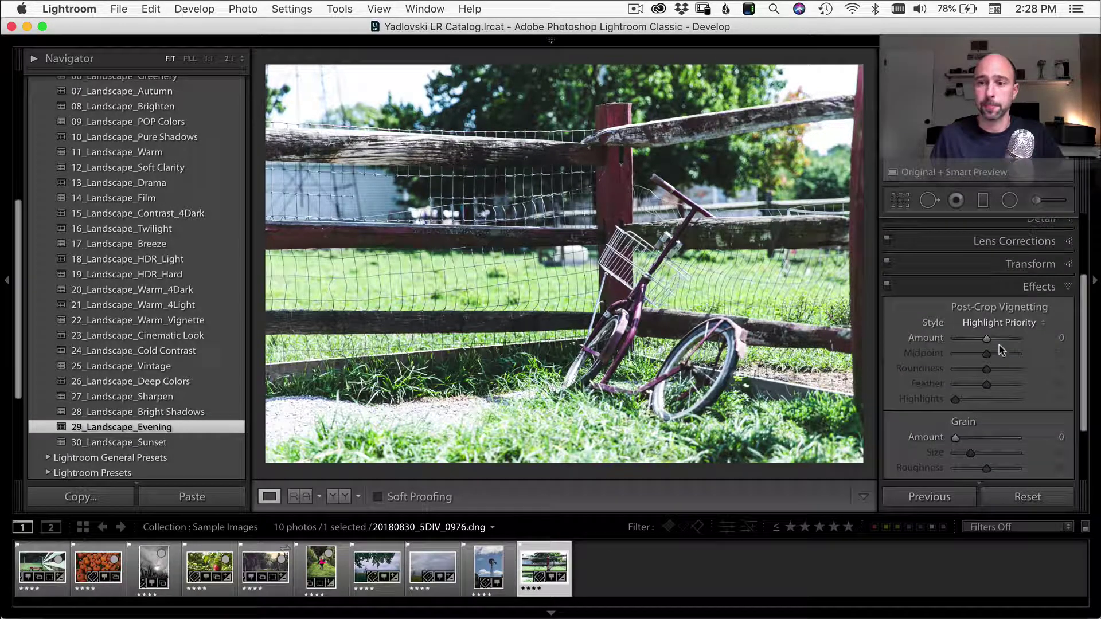
{"action": "left_click_drag", "start_coordinate": [986, 339], "coordinate": [981, 340]}
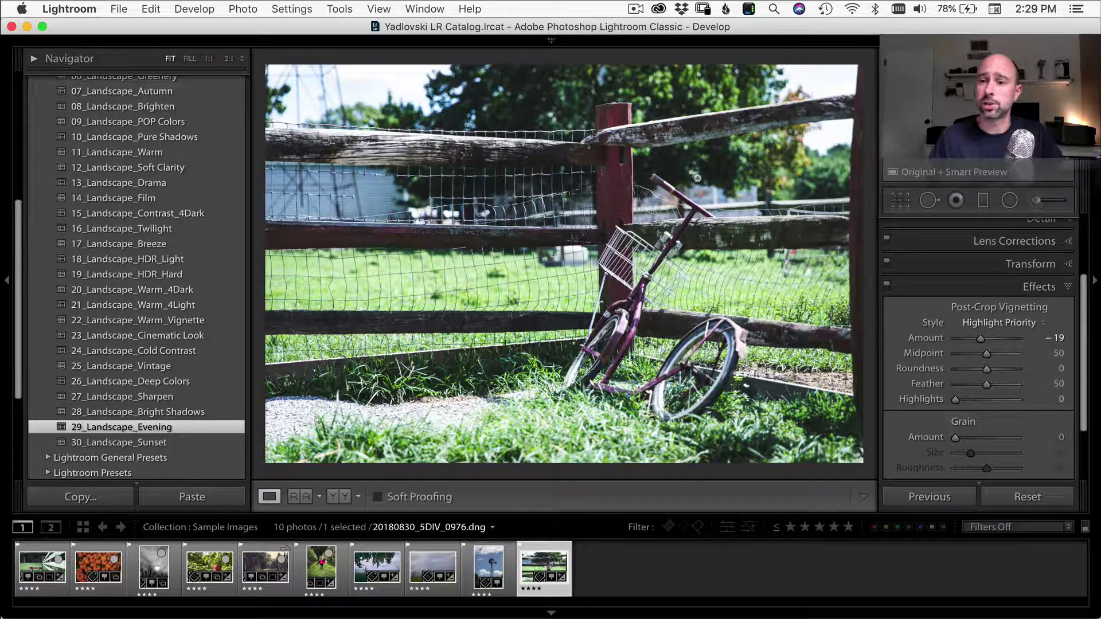
{"action": "scroll", "coordinate": [1090, 314], "scroll_direction": "up", "scroll_amount": 5}
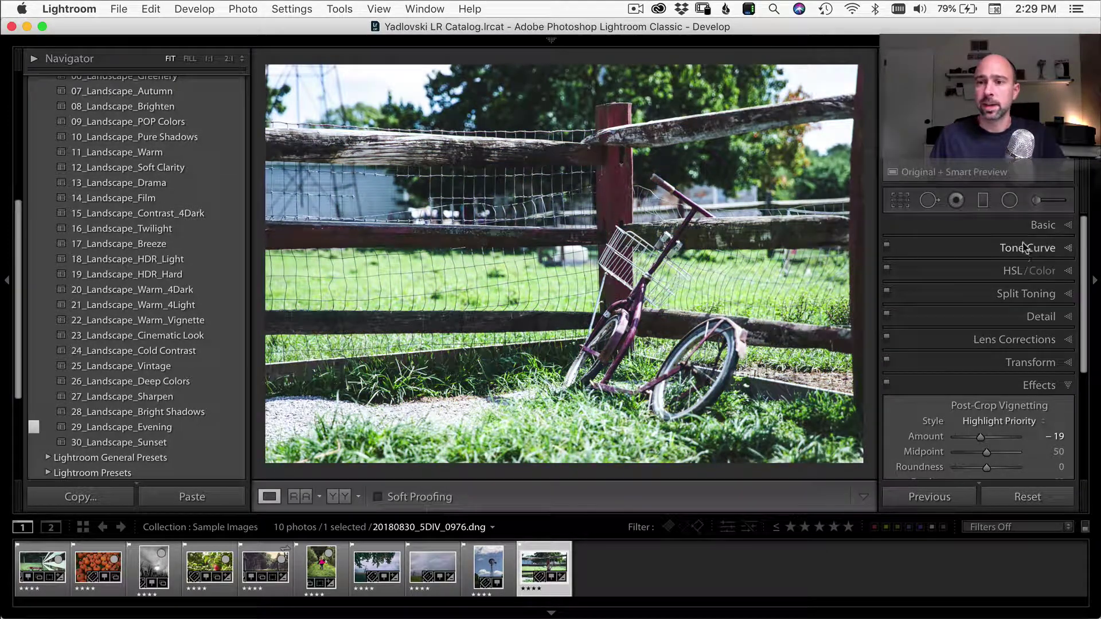
Step: Set Contrast to +46 and Exposure to +2.55 in the Basic panel
{"action": "left_click", "coordinate": [1035, 225]}
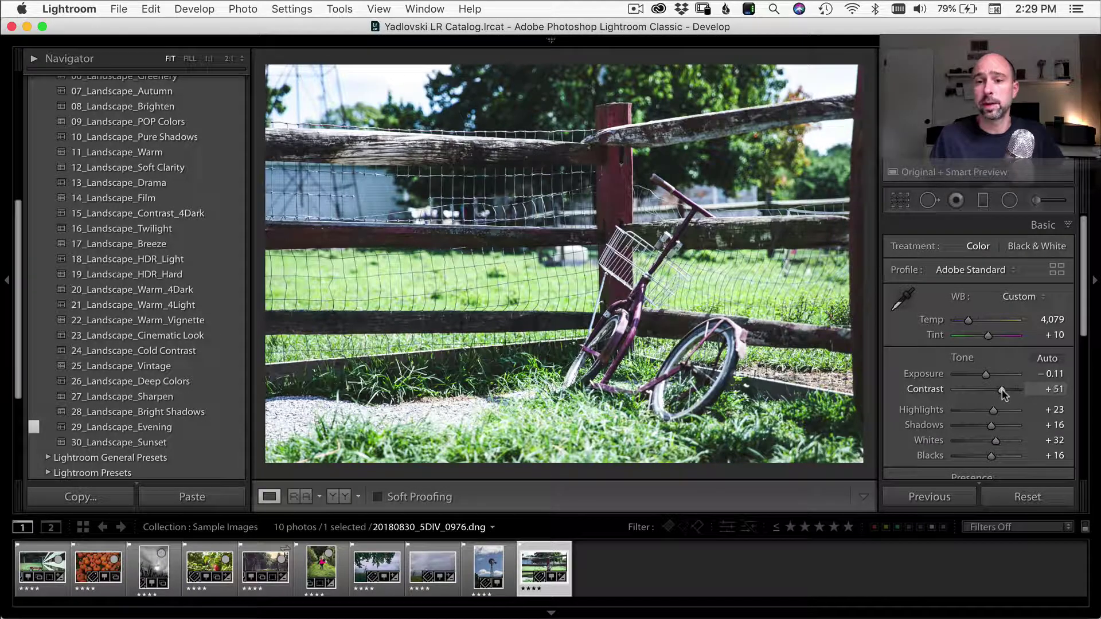
{"action": "left_click_drag", "start_coordinate": [999, 390], "coordinate": [1004, 374]}
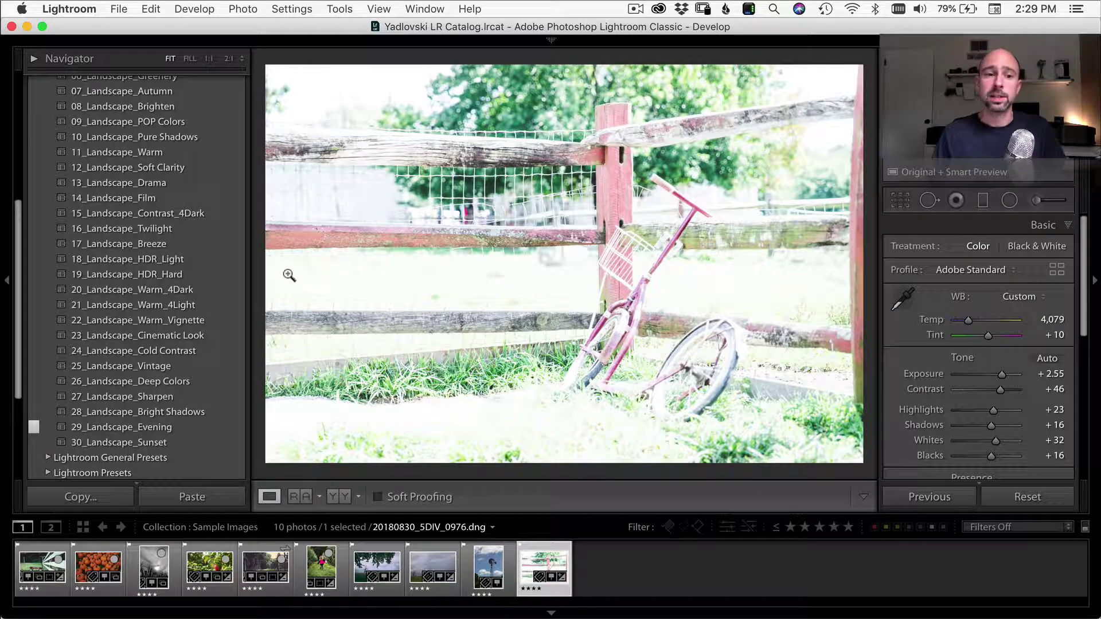
{"action": "scroll", "coordinate": [201, 223], "scroll_direction": "up", "scroll_amount": 10}
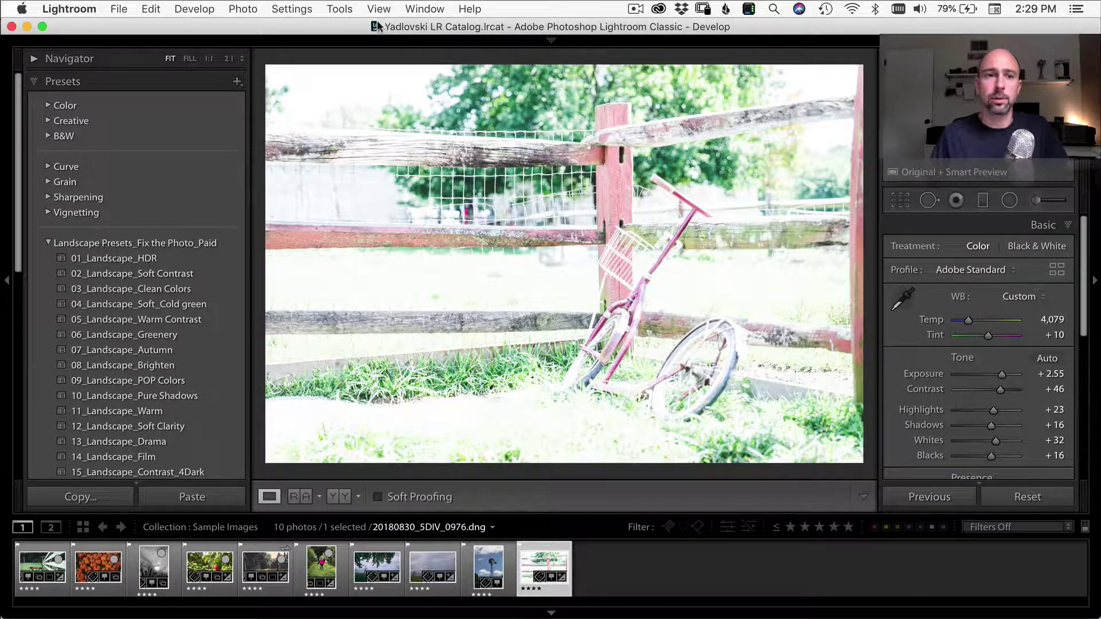
{"action": "mouse_move", "coordinate": [355, 35]}
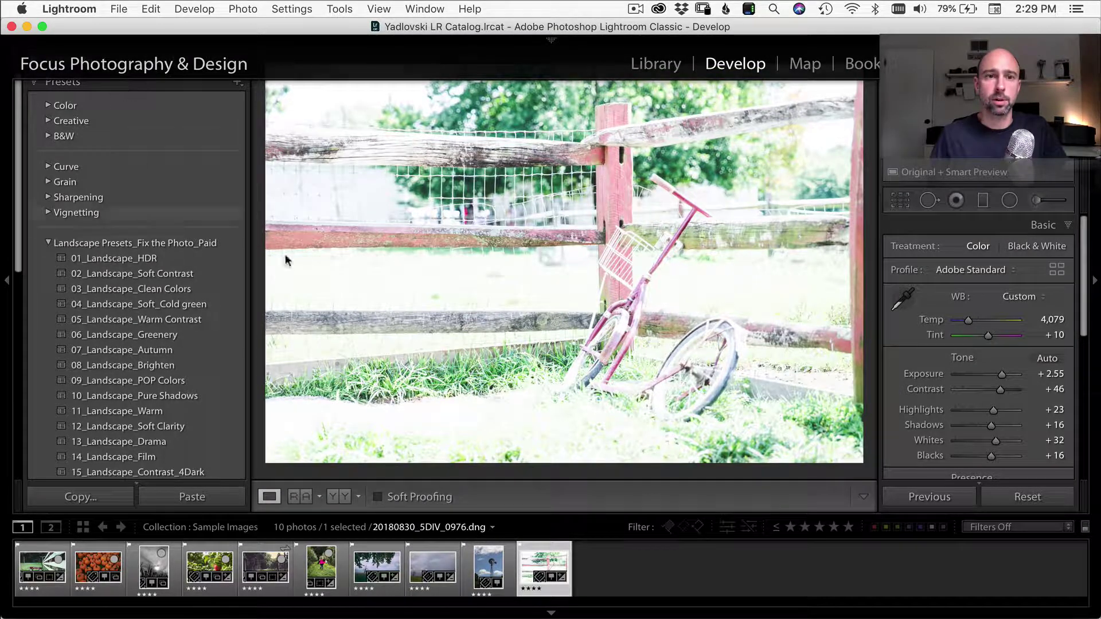
Step: Open the New Develop Preset dialog via Create Preset... in the Presets panel
{"action": "left_click", "coordinate": [237, 81]}
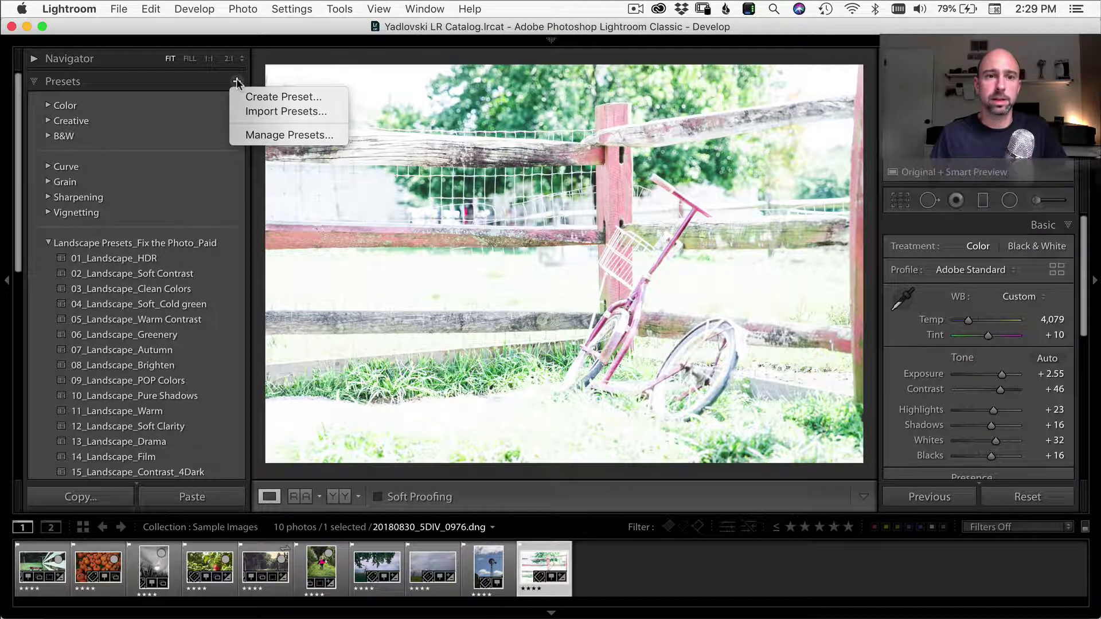
{"action": "left_click", "coordinate": [290, 97]}
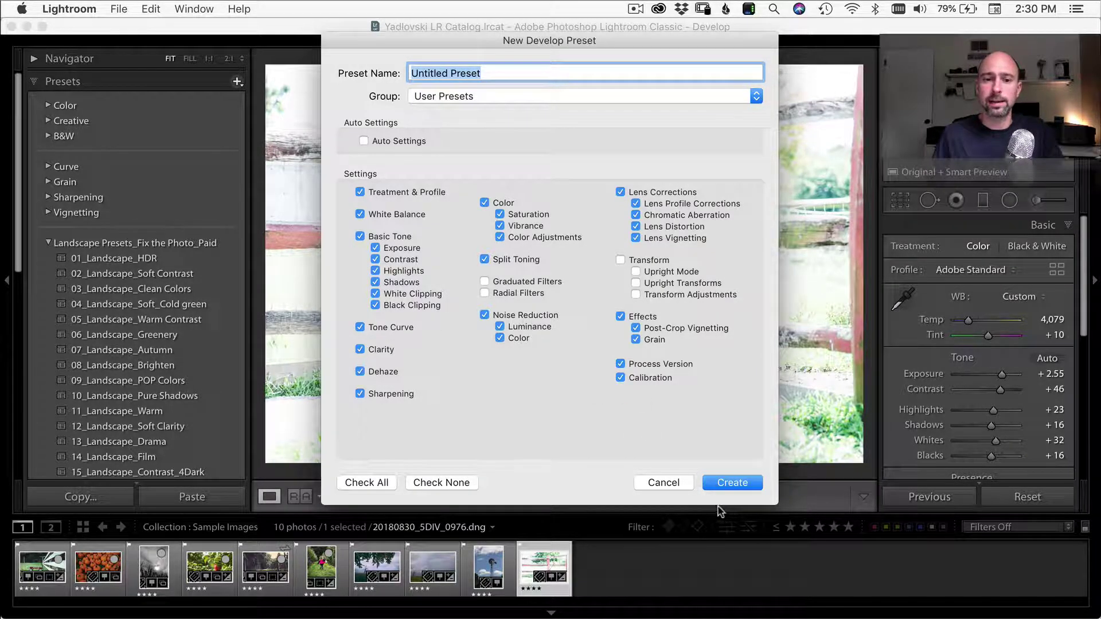
Step: Cancel the New Develop Preset dialog and apply 04_Landscape_Soft_Cold green to the bicycle photo
{"action": "left_click", "coordinate": [671, 483]}
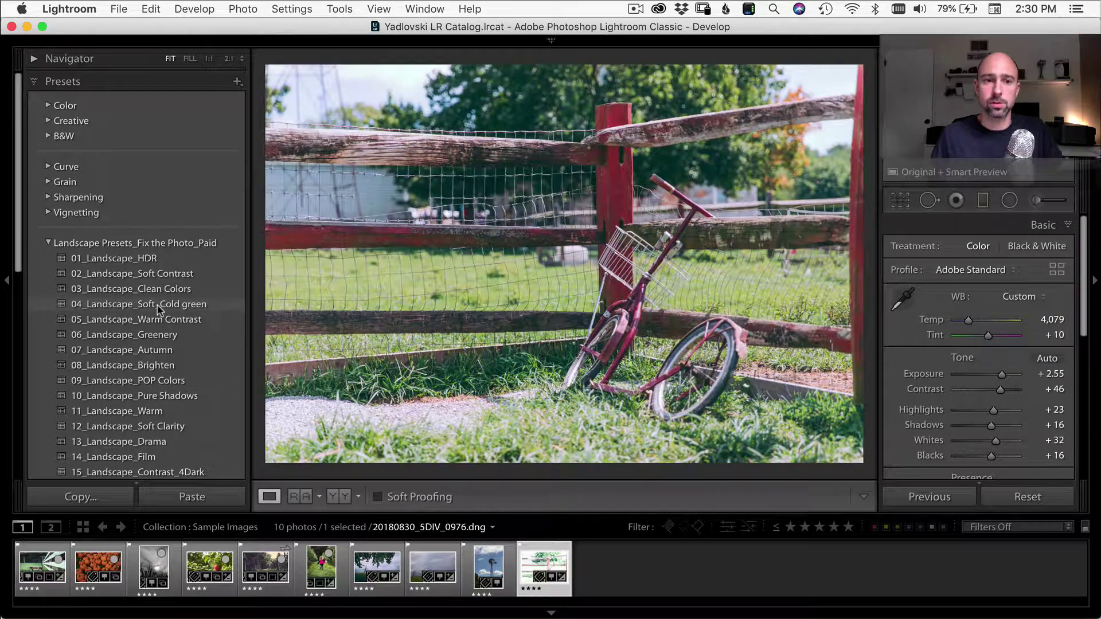
{"action": "left_click", "coordinate": [158, 304]}
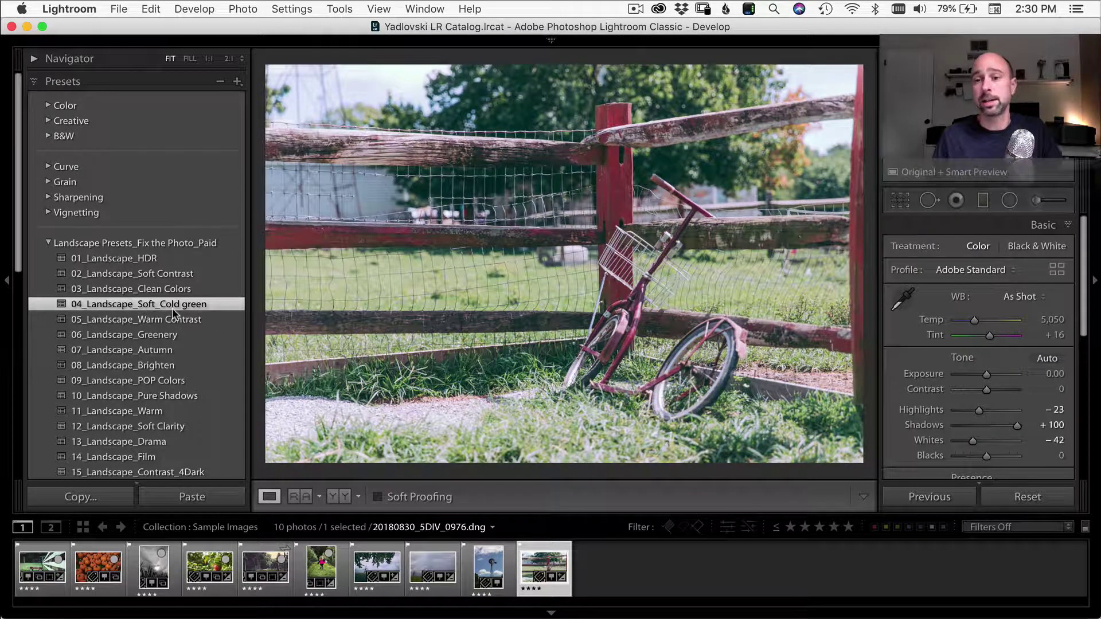